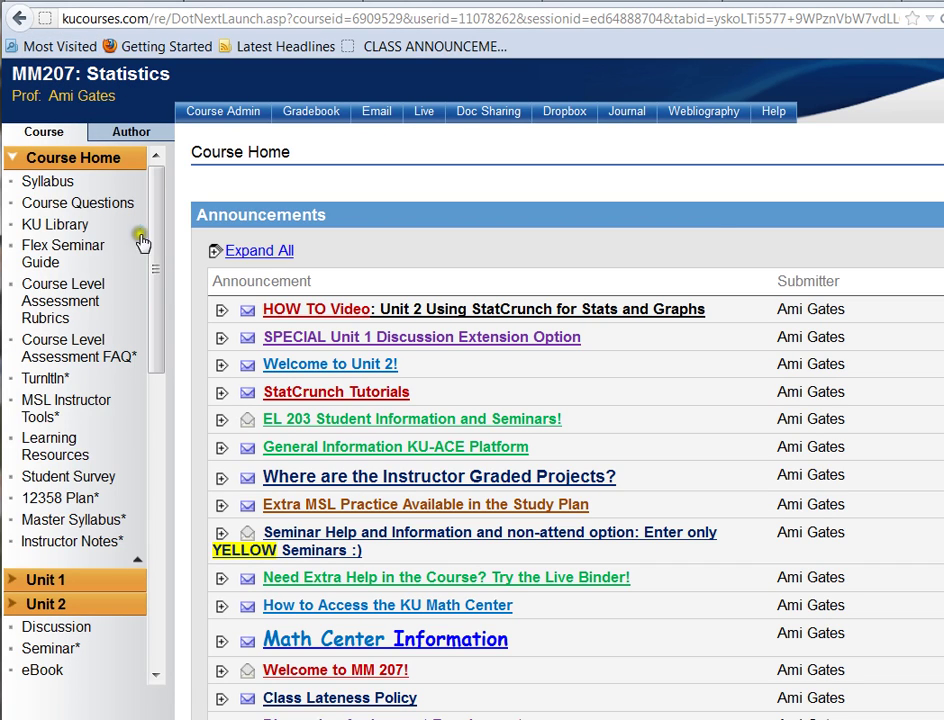
Scroll the course menu to Unit 4 and open its Instructor Graded Project page.
drag(154, 257, 156, 480)
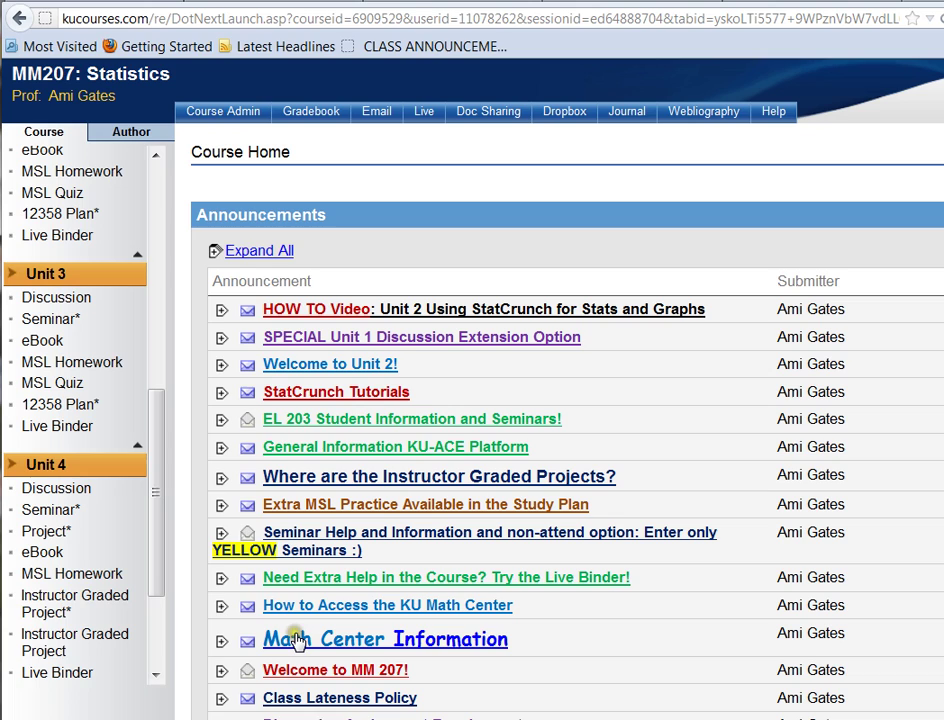
click(80, 652)
Reopen Unit 4's Instructor Graded Project page from the left course menu.
click(49, 655)
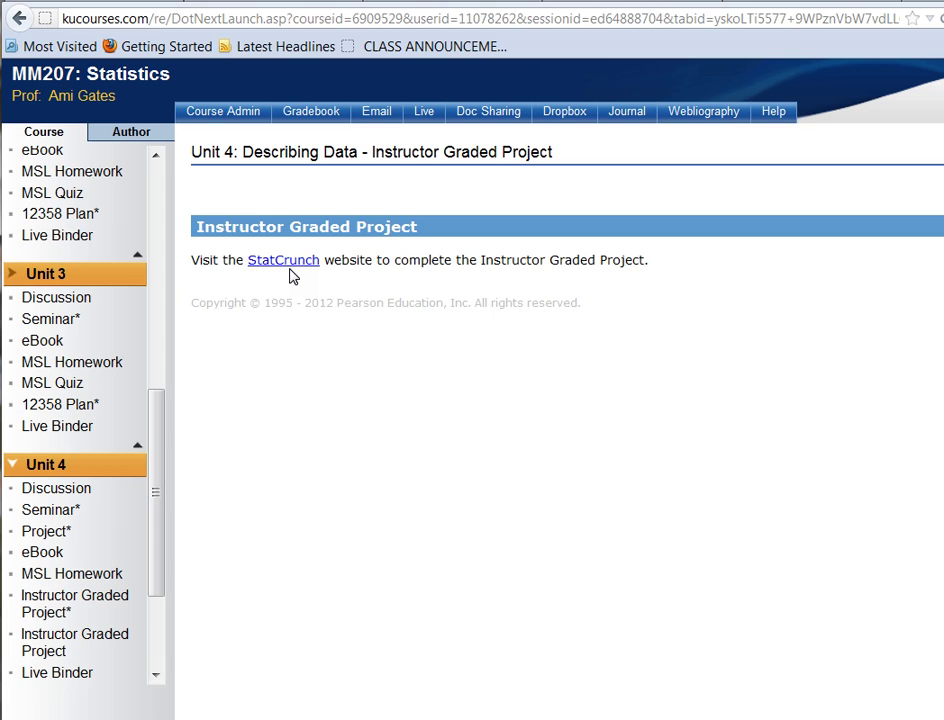
Follow the project's StatCrunch link and choose Data Set 4 in the left panel.
click(289, 262)
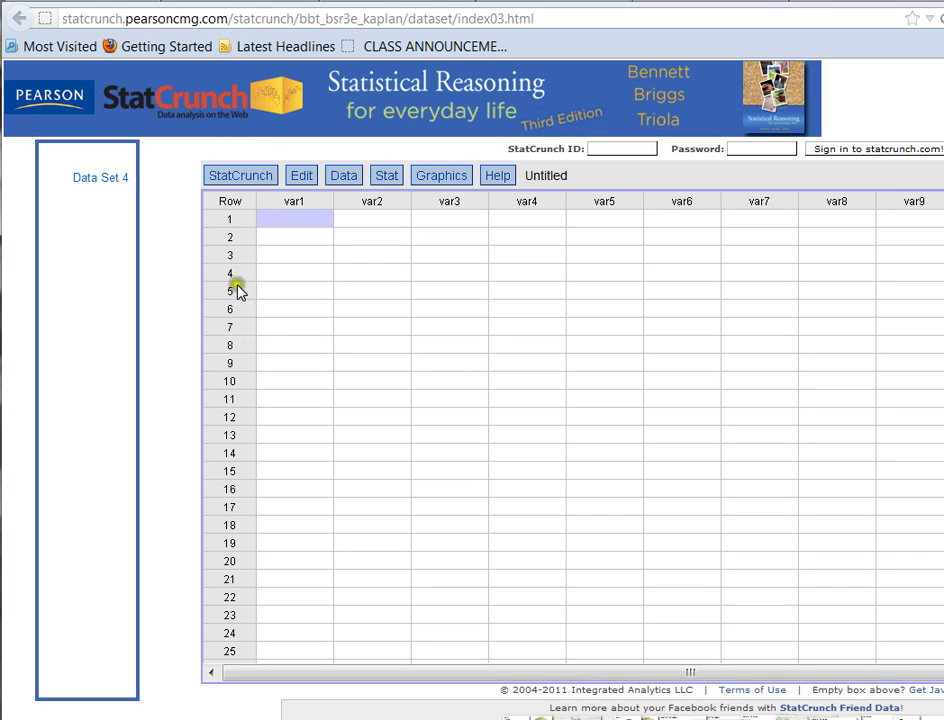
click(106, 186)
click(82, 200)
click(95, 193)
click(78, 190)
click(126, 183)
click(63, 187)
Load StatCrunch_Data_Set_4.txt with its gender, age, height and hair colour columns into the grid.
click(110, 180)
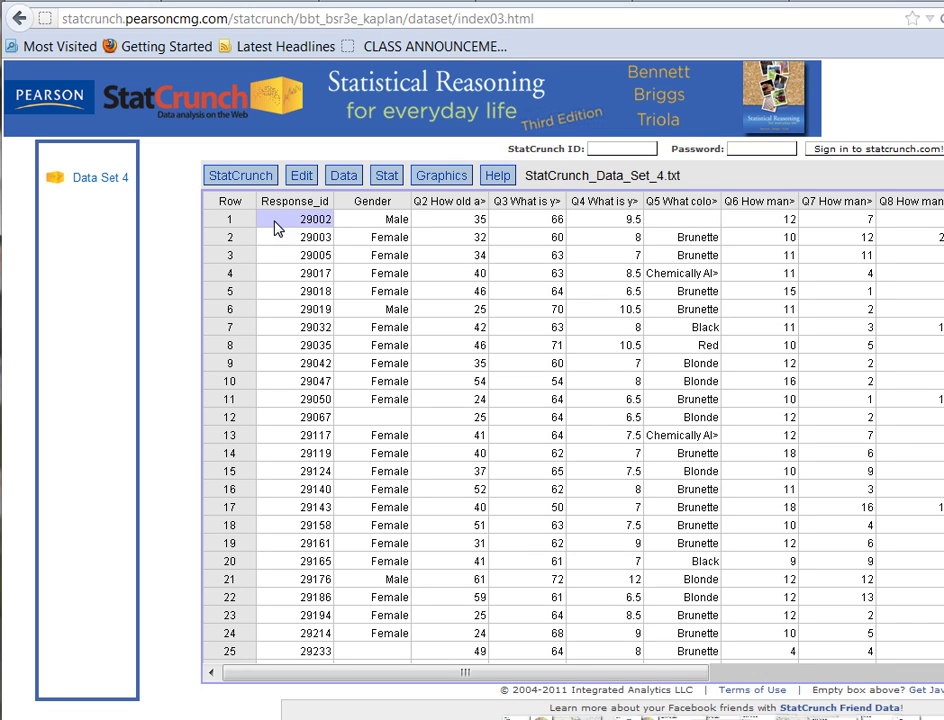
click(308, 221)
click(386, 229)
click(419, 206)
click(504, 206)
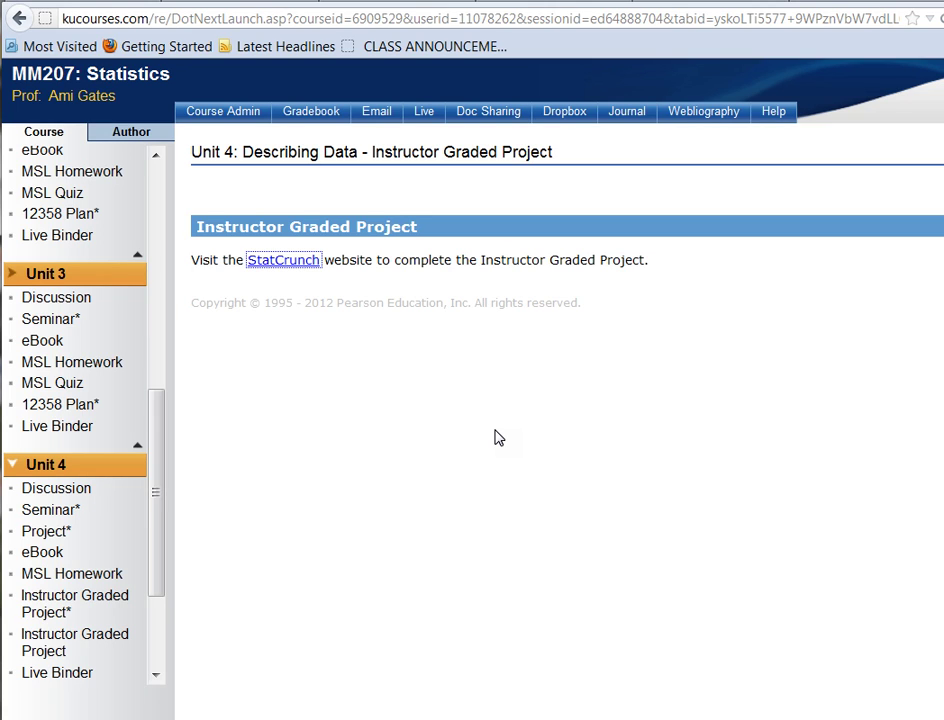
Go to the Doc Sharing tab in the course site's top navigation bar.
click(500, 128)
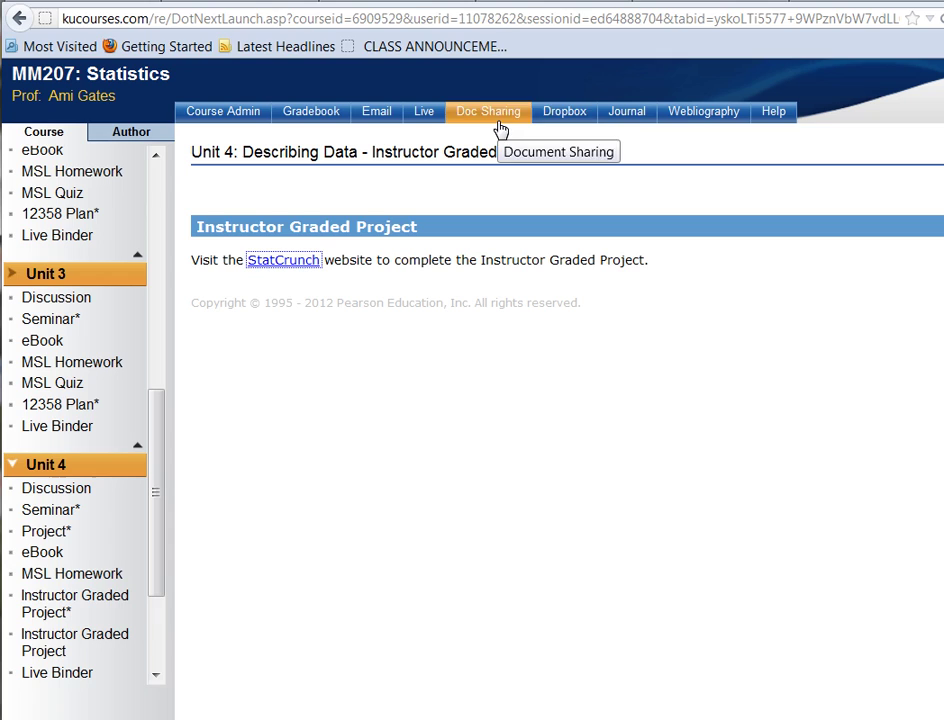
click(478, 120)
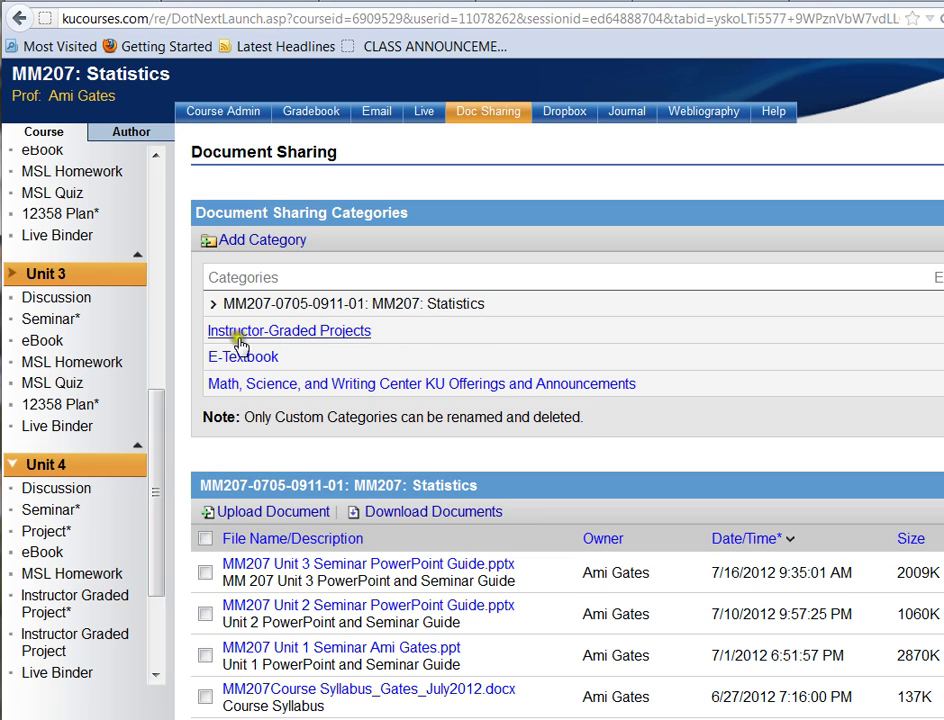
Open the Instructor-Graded Projects category to list MM207_MidTerm_Project_TEMPLATE.docx.
click(335, 341)
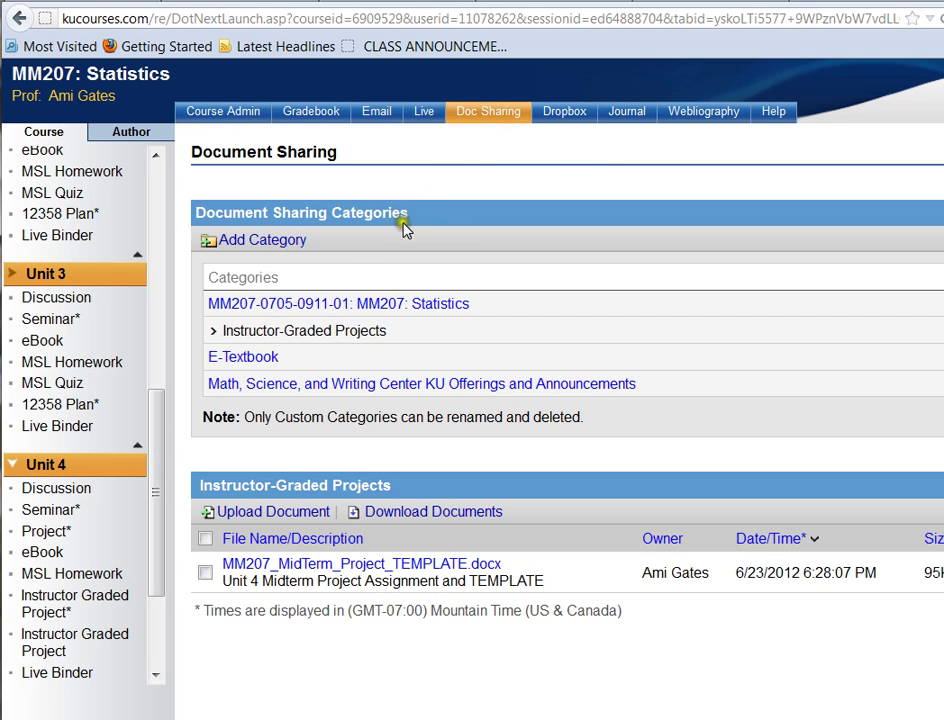
Browse the MM207: Statistics category's shared files, including the syllabus and Data_Set_Descriptions.doc.
click(284, 308)
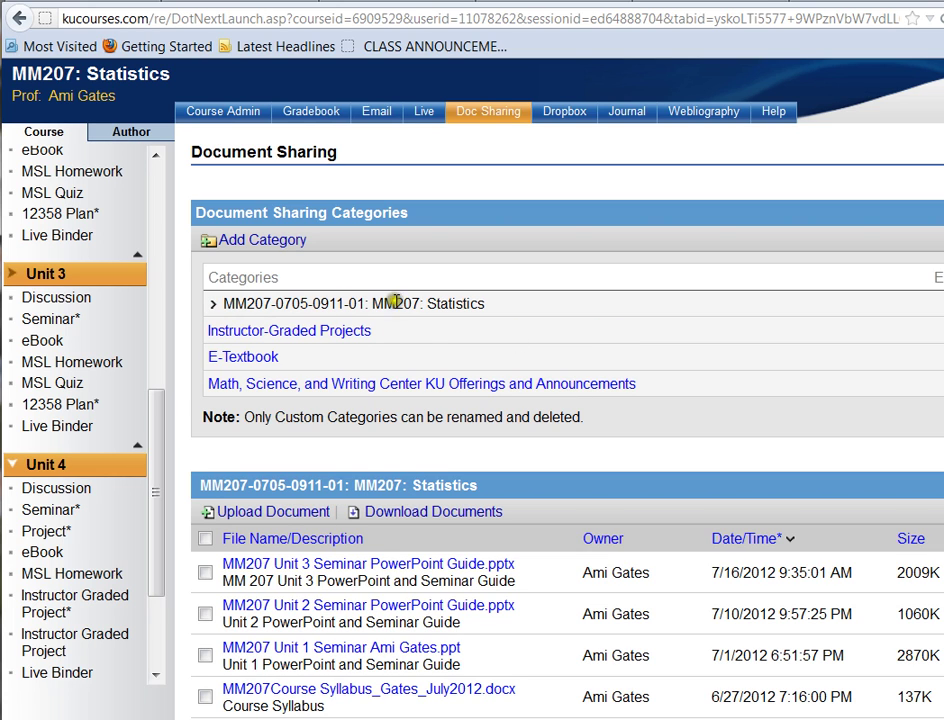
scroll(735, 330, down, 1)
scroll(735, 330, down, 3)
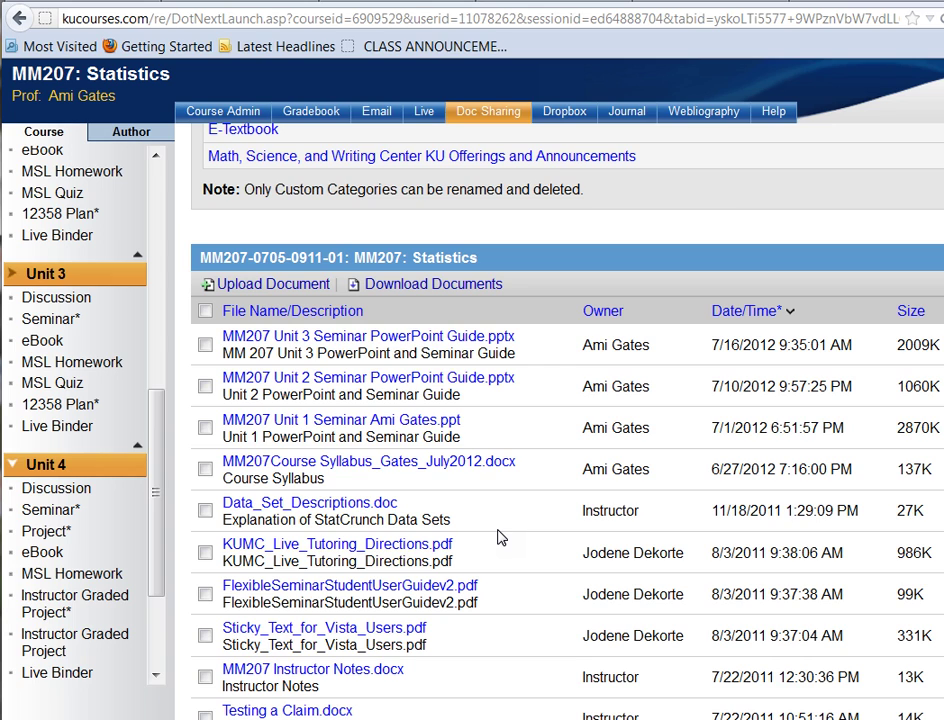
scroll(500, 537, up, 2)
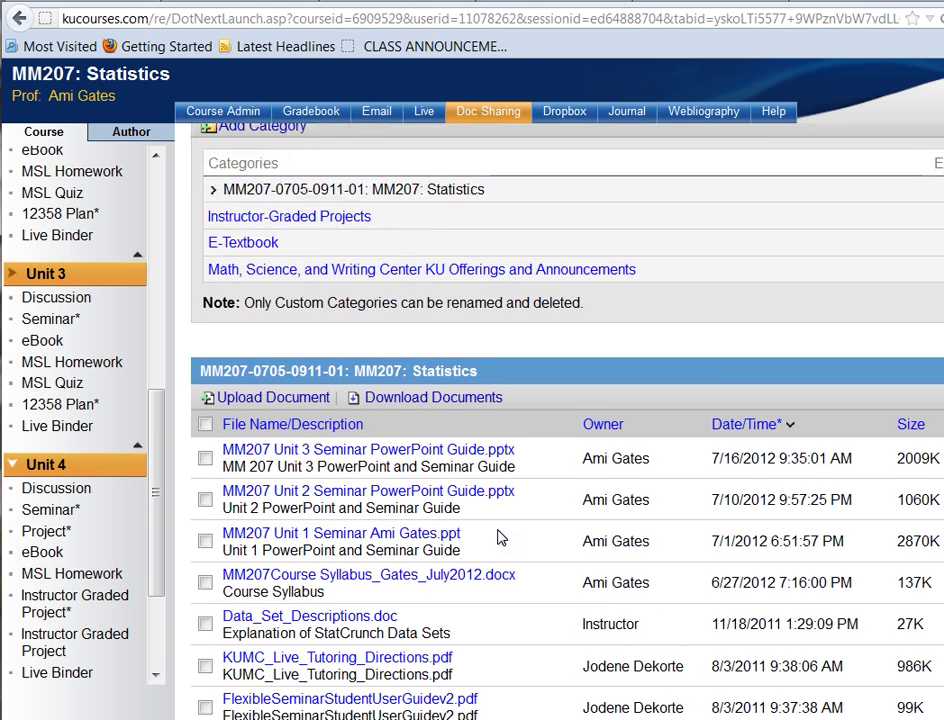
Return to the Instructor-Graded Projects category showing the midterm template file.
click(292, 217)
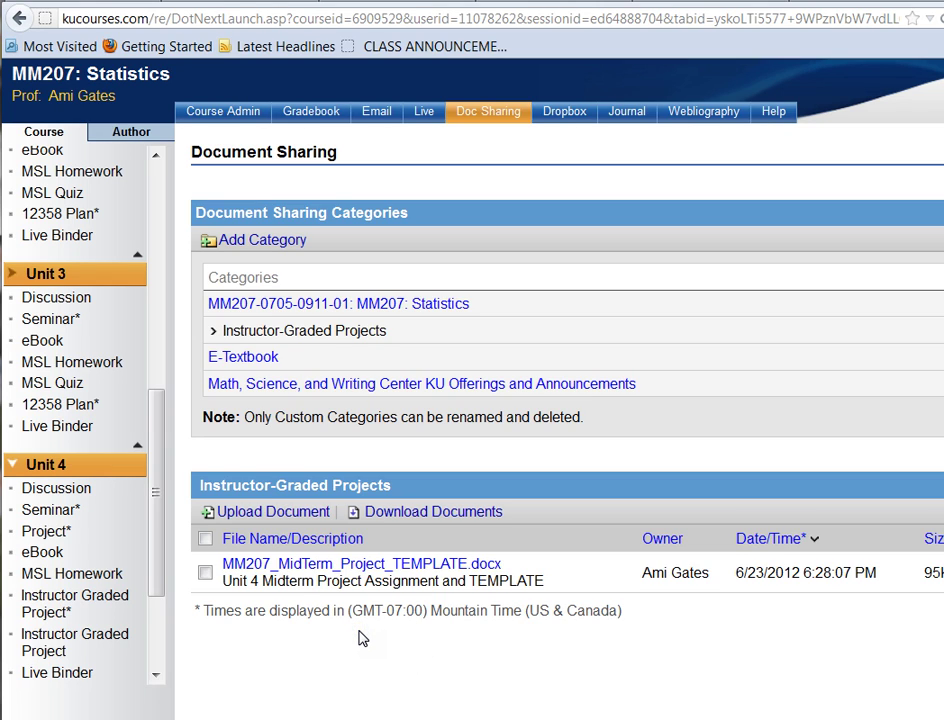
Open MM207_MidTerm_Project_TEMPLATE.docx in Microsoft Word and widen its window to the screen edge.
click(354, 565)
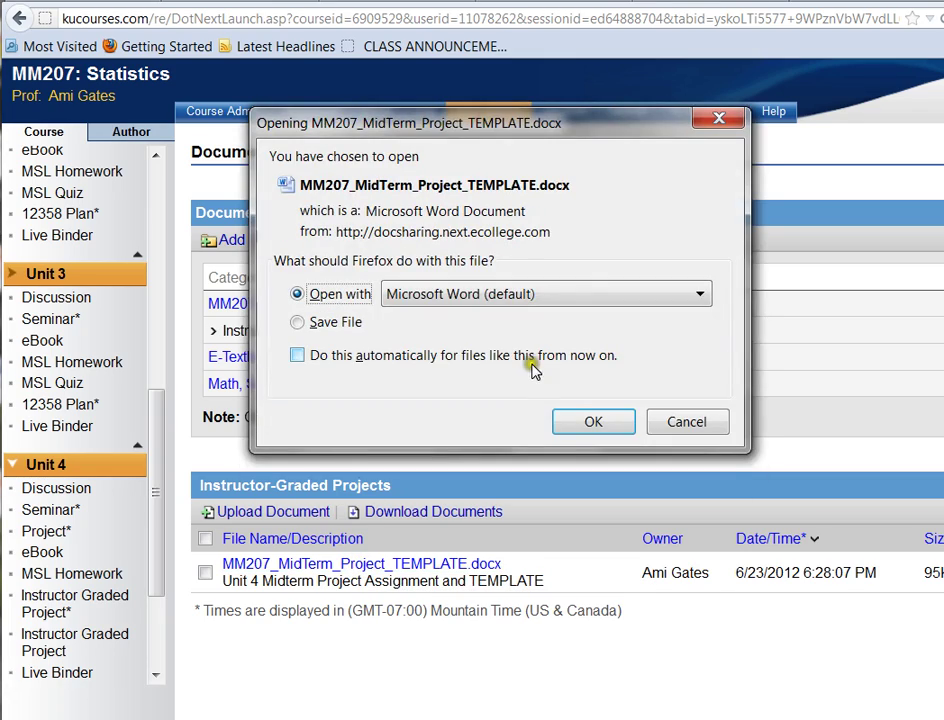
click(594, 418)
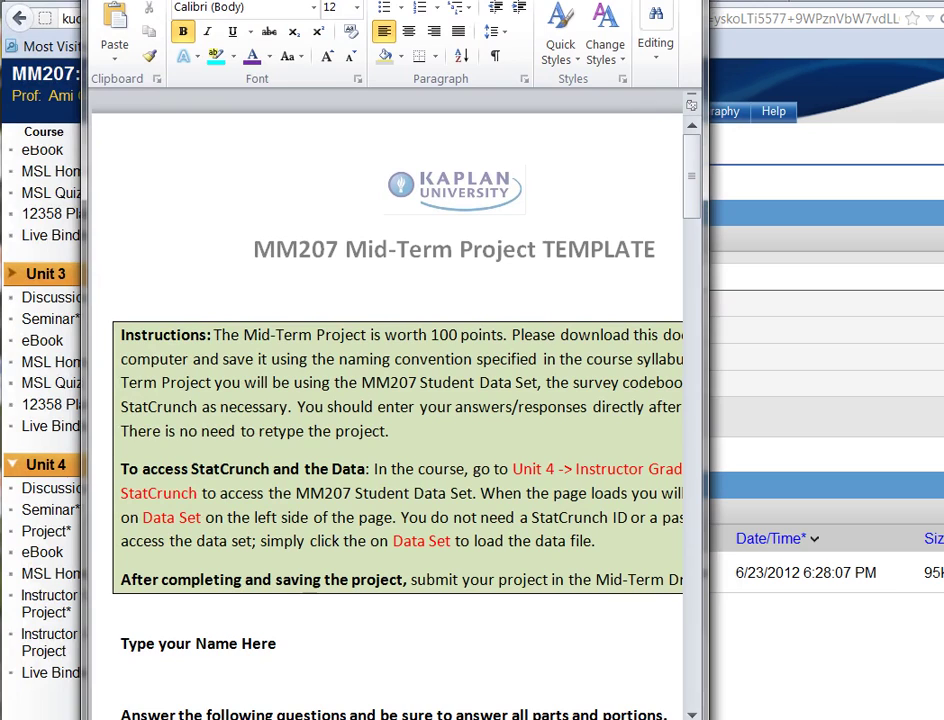
drag(708, 293, 940, 297)
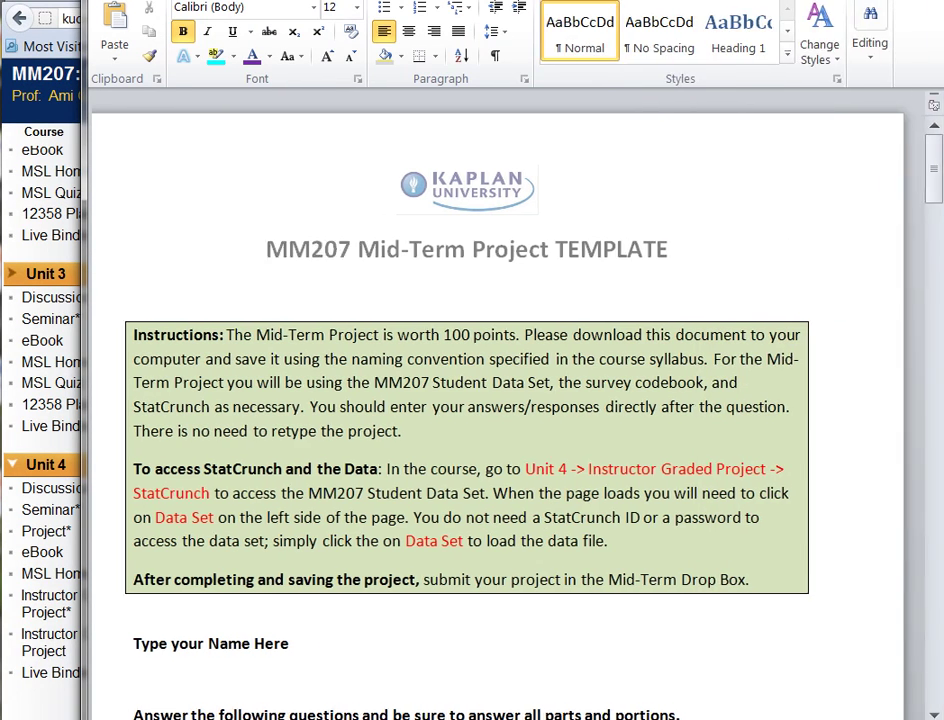
click(802, 304)
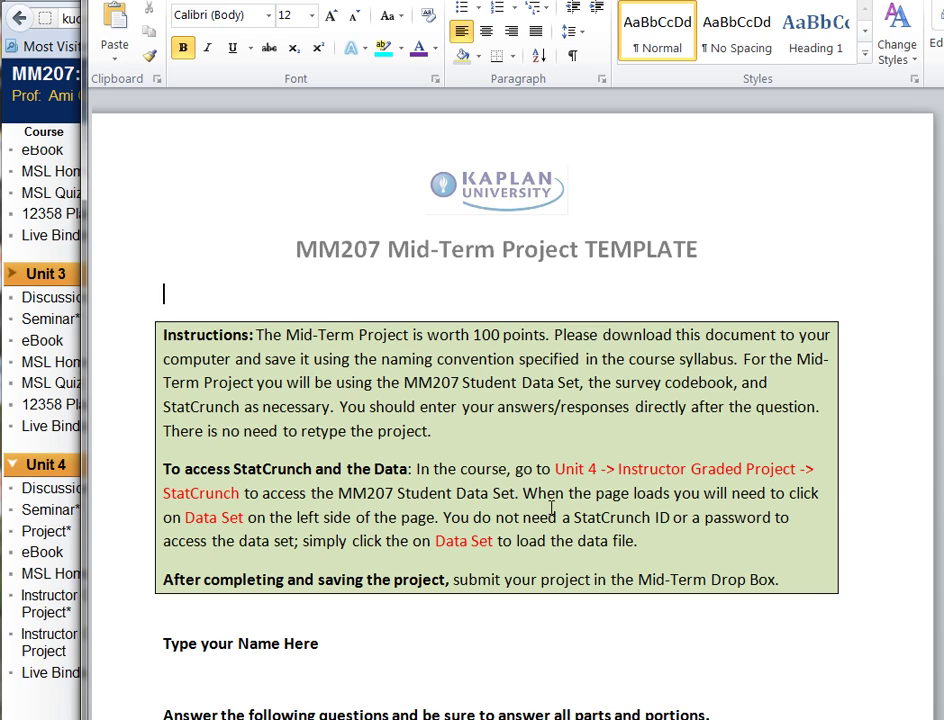
scroll(551, 508, down, 5)
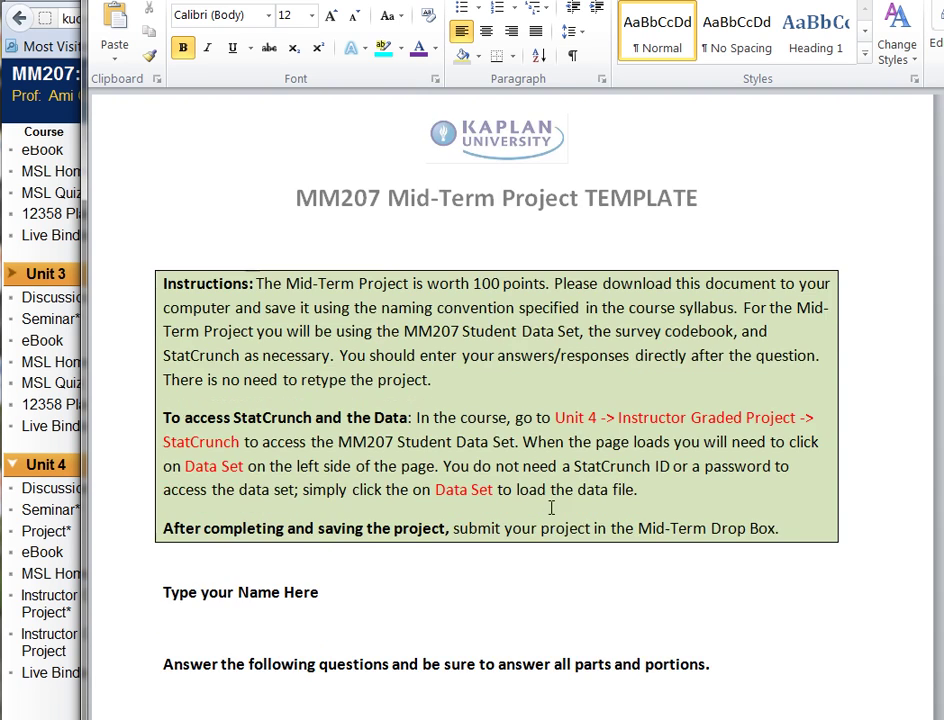
scroll(551, 508, down, 4)
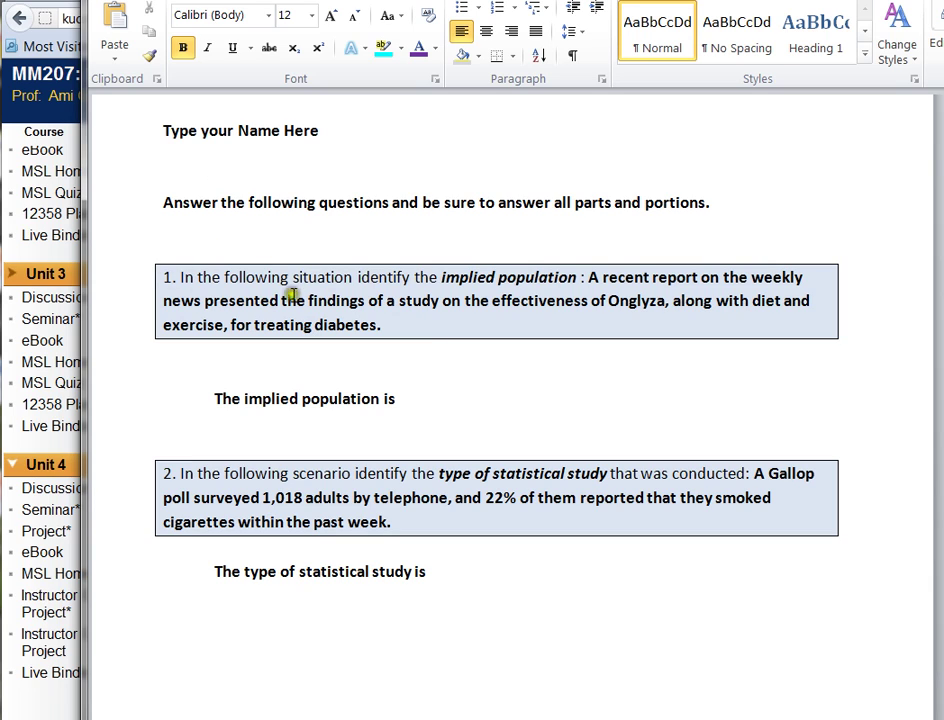
click(435, 391)
click(550, 423)
click(462, 404)
click(584, 361)
click(585, 362)
click(550, 364)
Scroll to question 8(a) and select the 'Insert graph here' placeholder.
scroll(651, 518, down, 5)
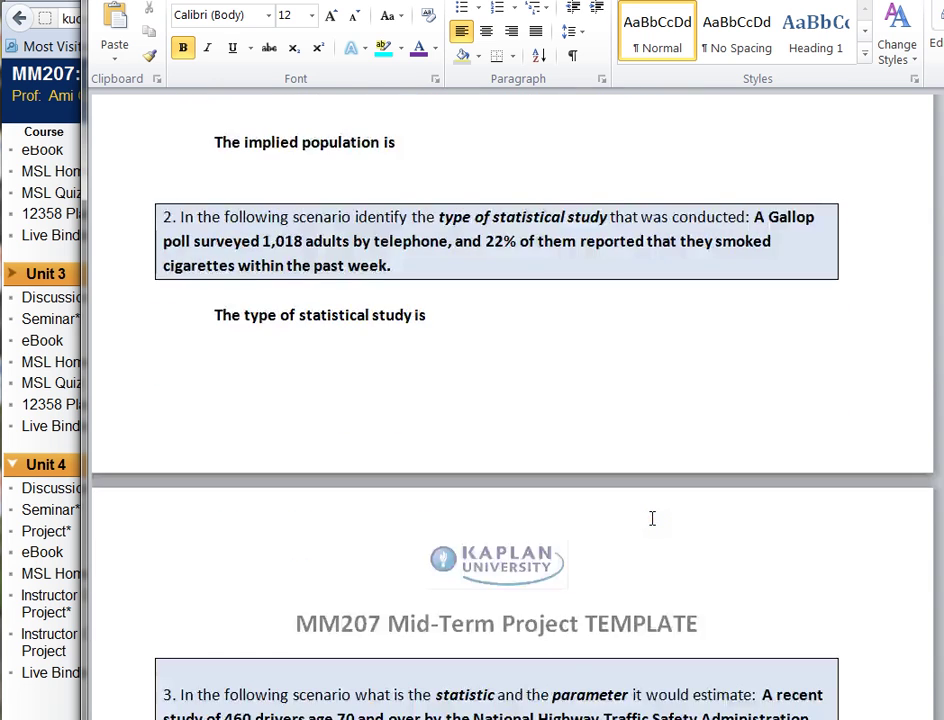
scroll(651, 518, down, 10)
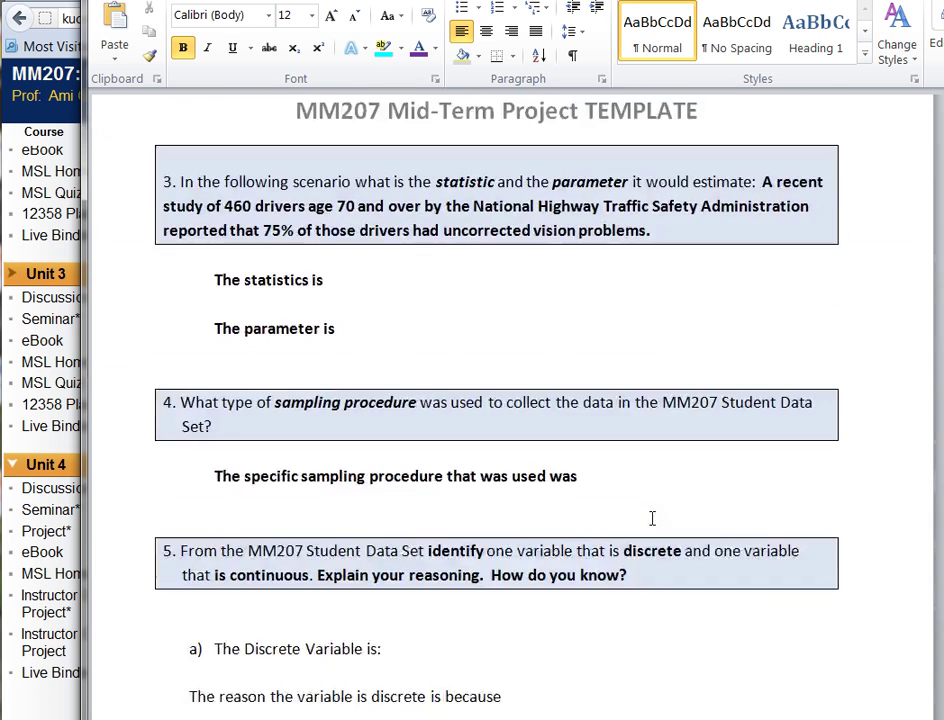
scroll(651, 518, down, 3)
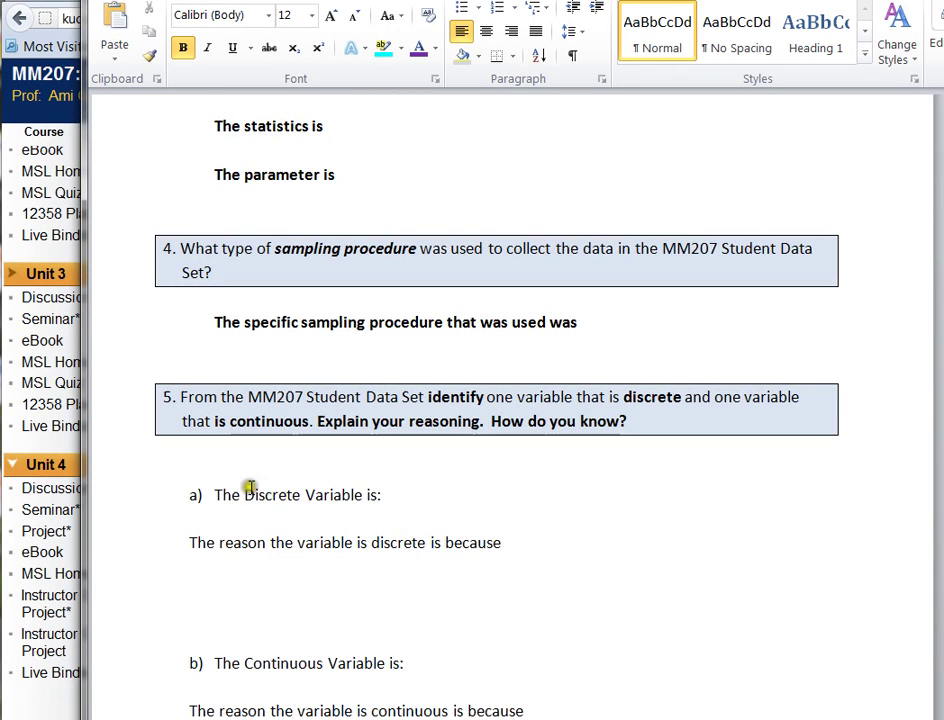
scroll(590, 508, down, 4)
scroll(590, 508, down, 4)
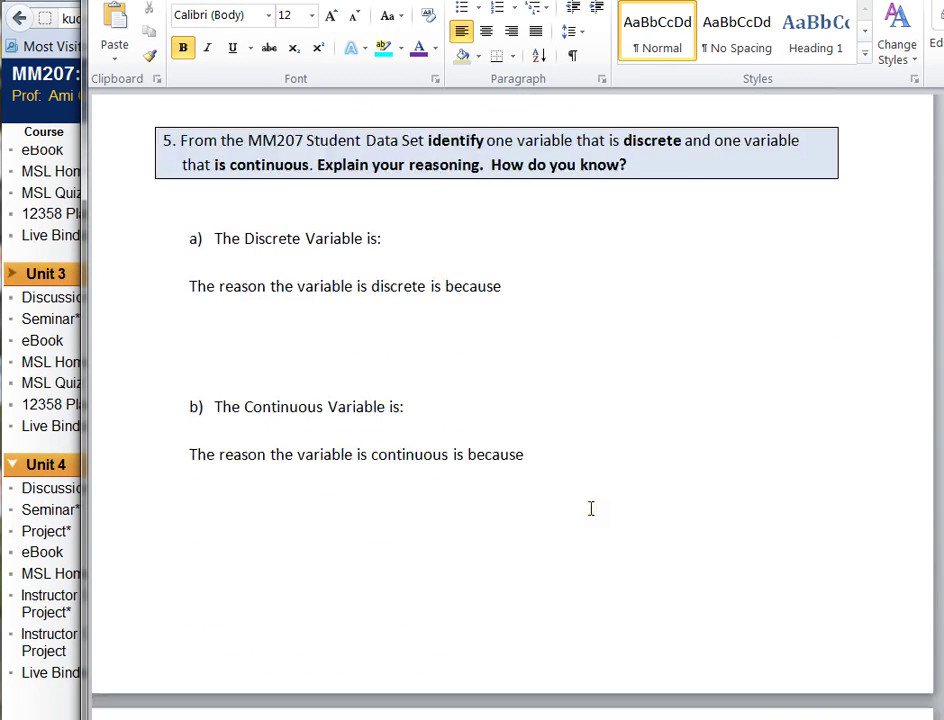
scroll(591, 509, down, 8)
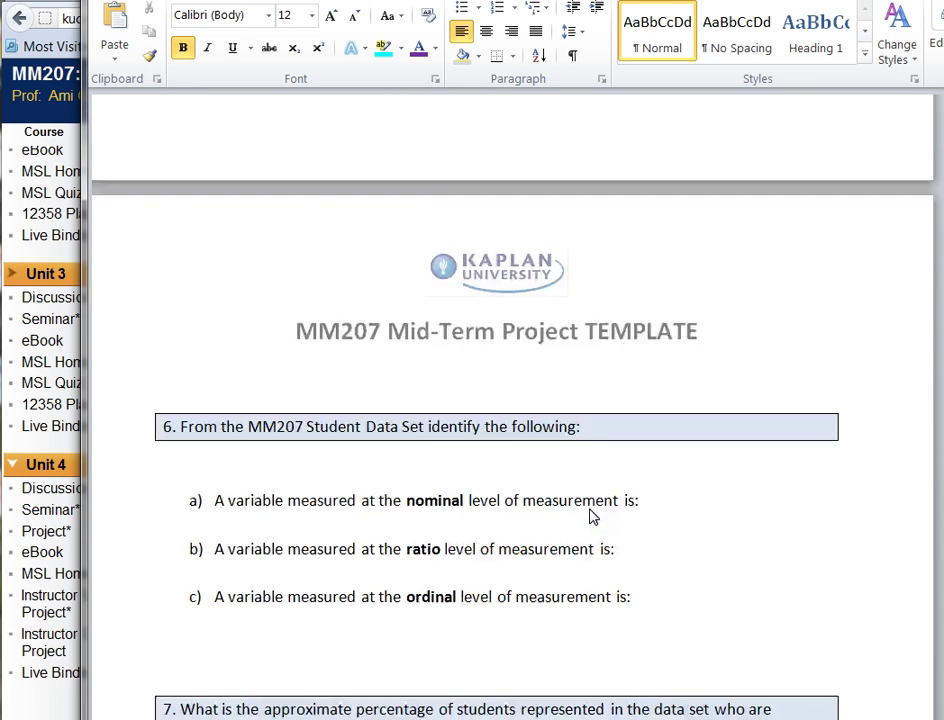
scroll(590, 516, down, 5)
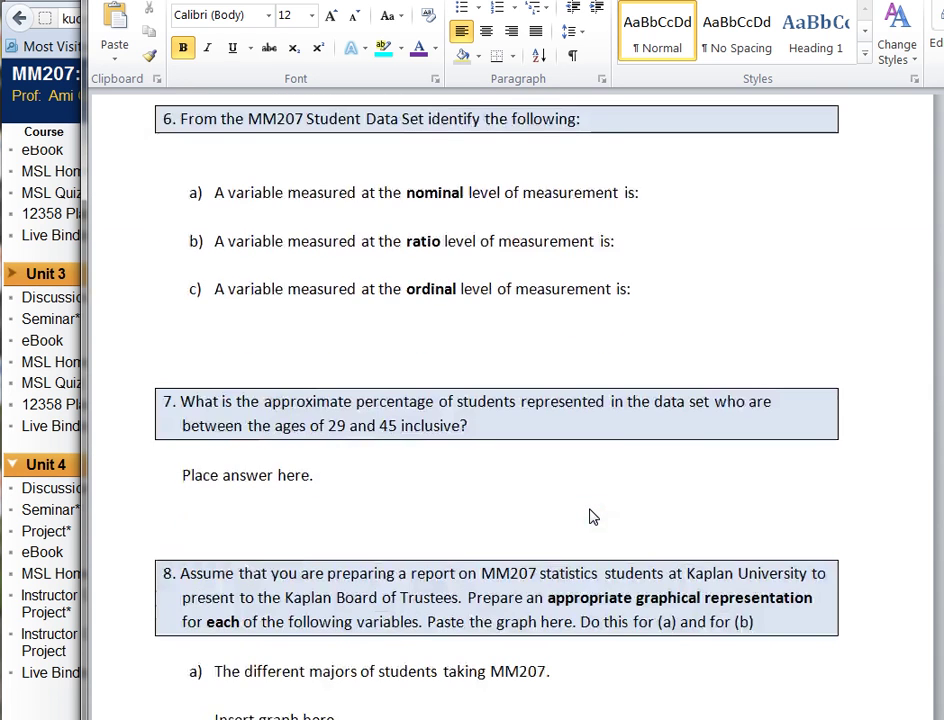
scroll(591, 516, down, 5)
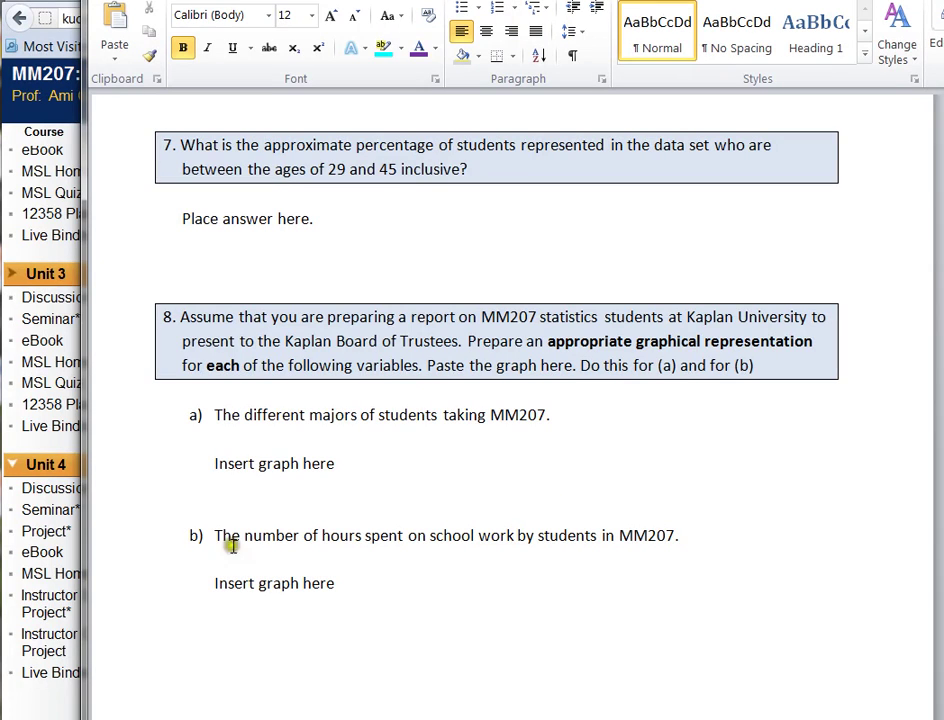
drag(211, 465, 360, 467)
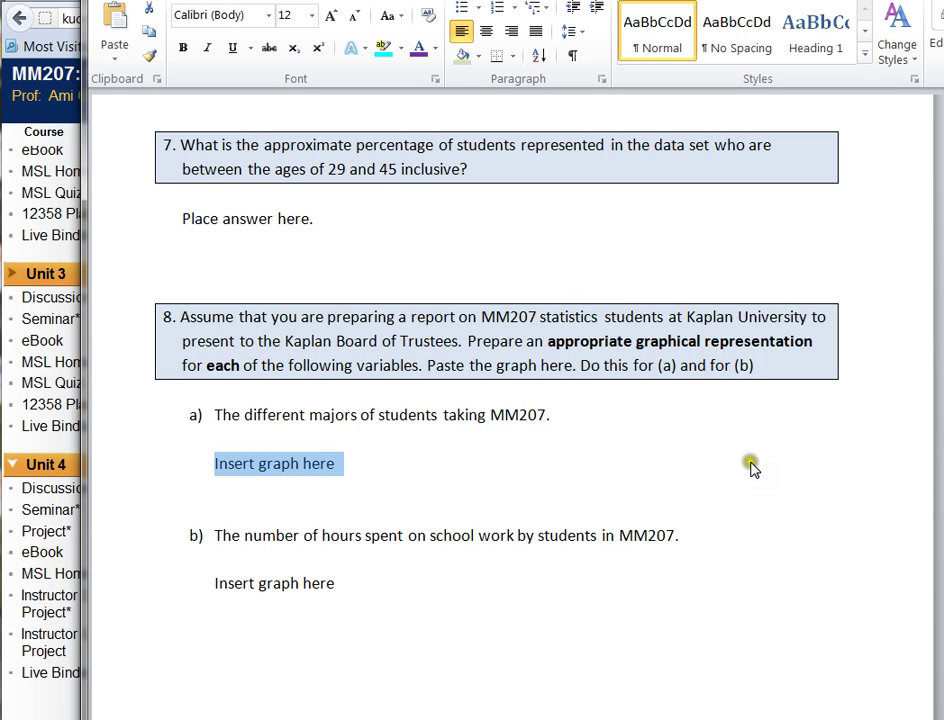
Switch back to the course site's Document Sharing page in Firefox.
scroll(757, 477, down, 5)
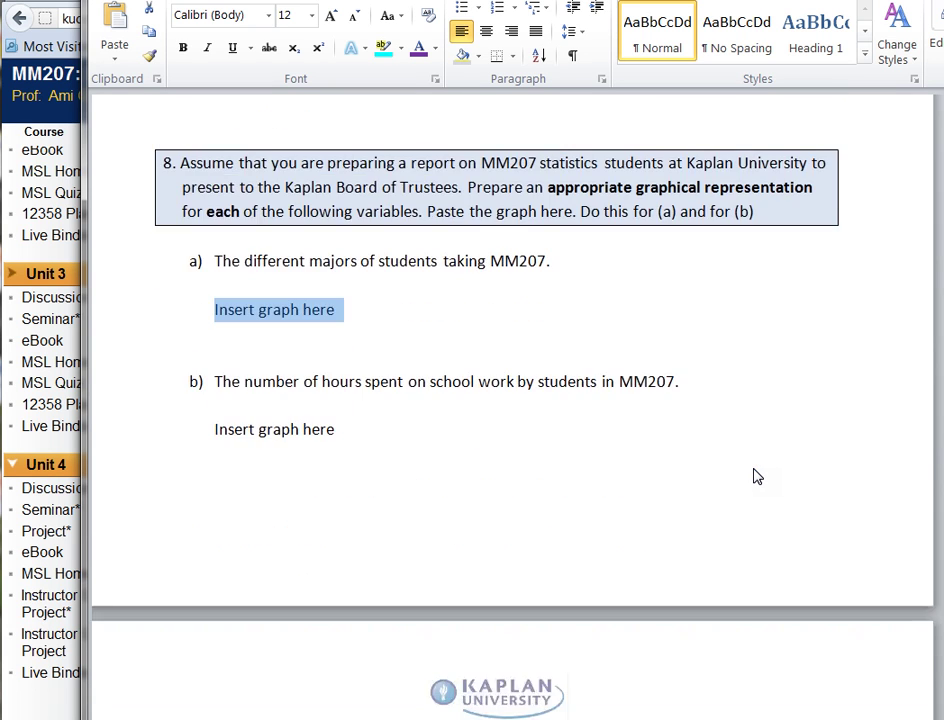
scroll(757, 477, up, 2)
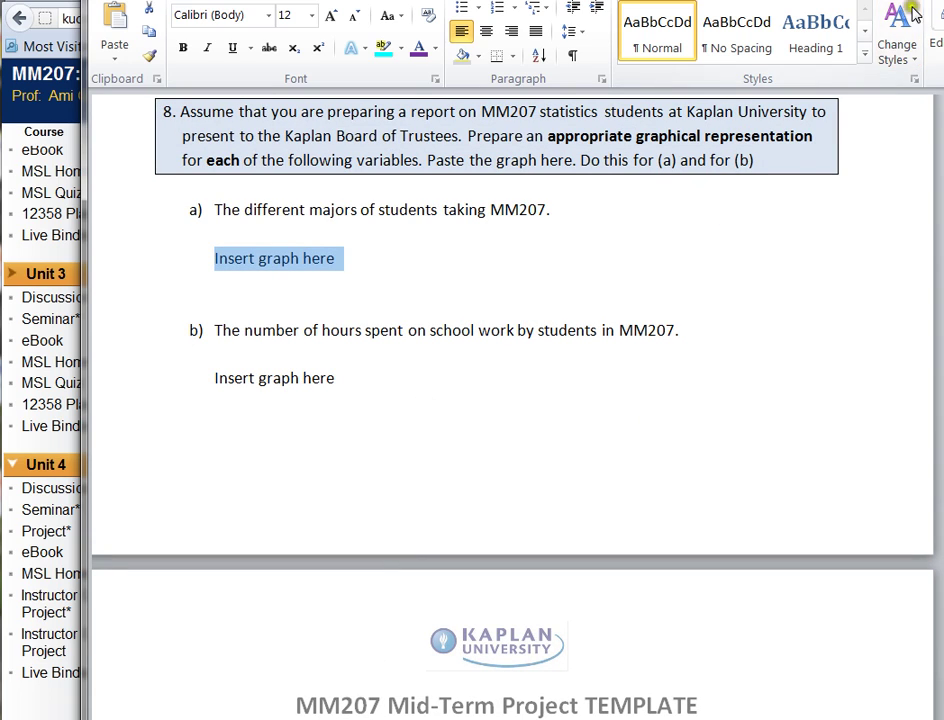
key(alt+Tab)
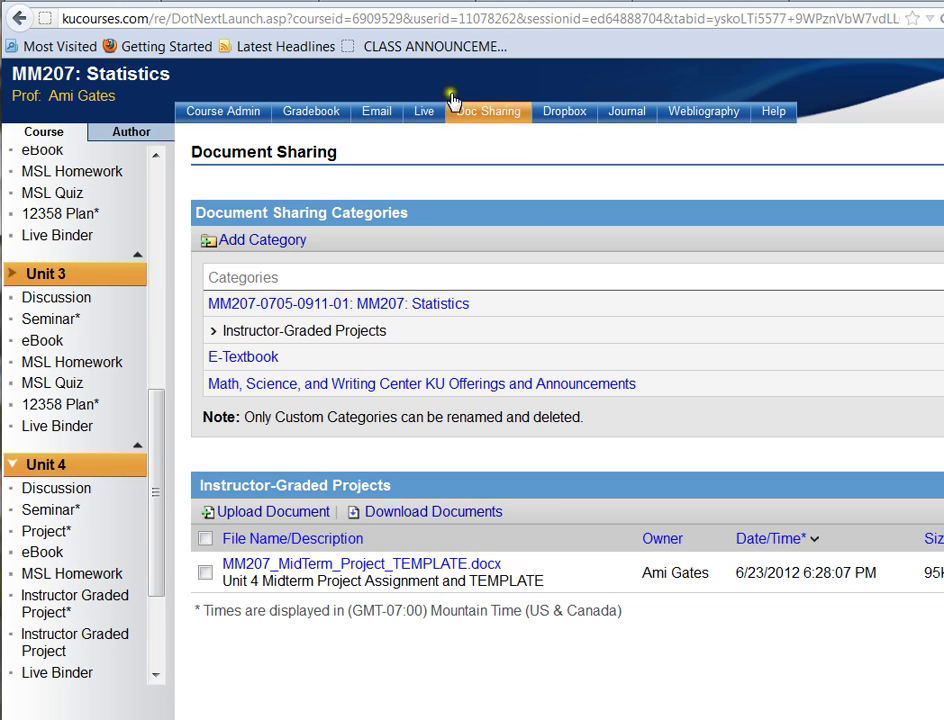
Go to the Unit 4 Instructor Graded Project page and follow its StatCrunch link.
click(482, 128)
click(45, 640)
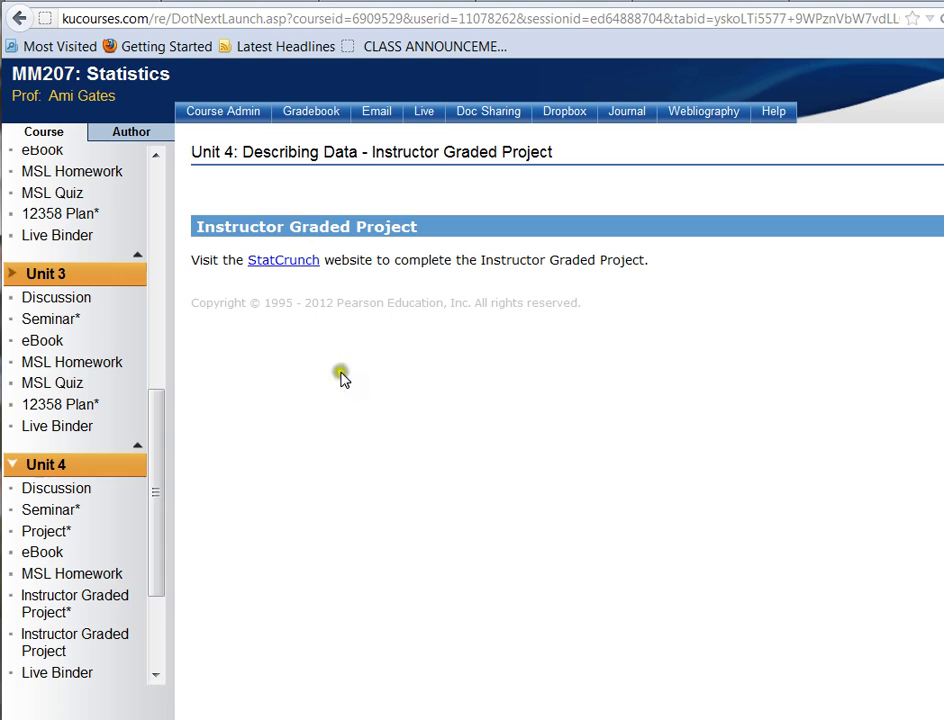
click(297, 266)
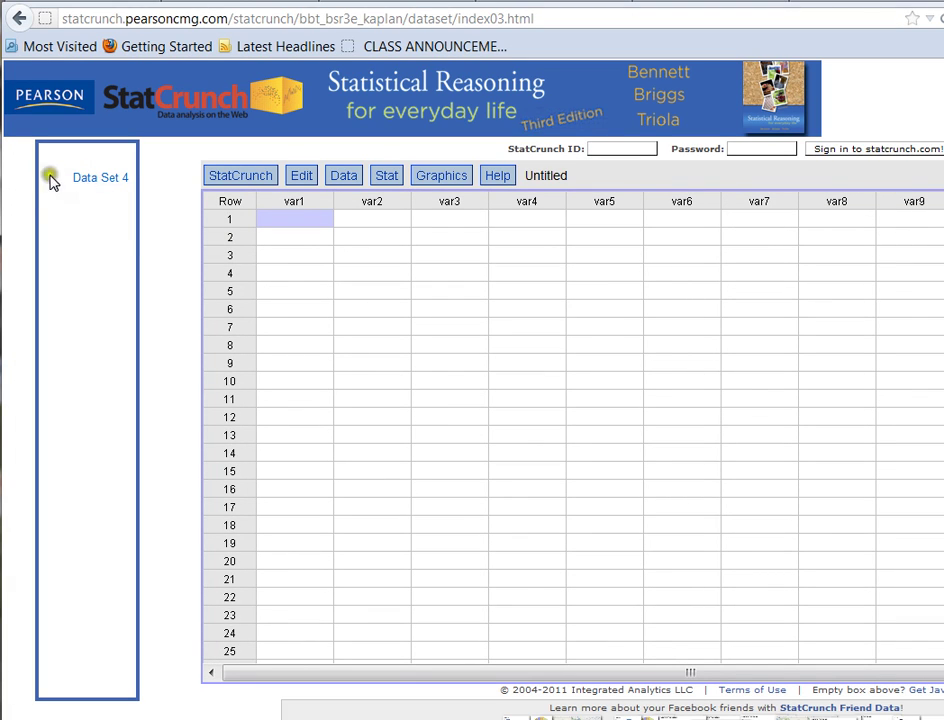
Load Data Set 4 and scroll across its gender, age, height, hair colour and major columns.
click(97, 182)
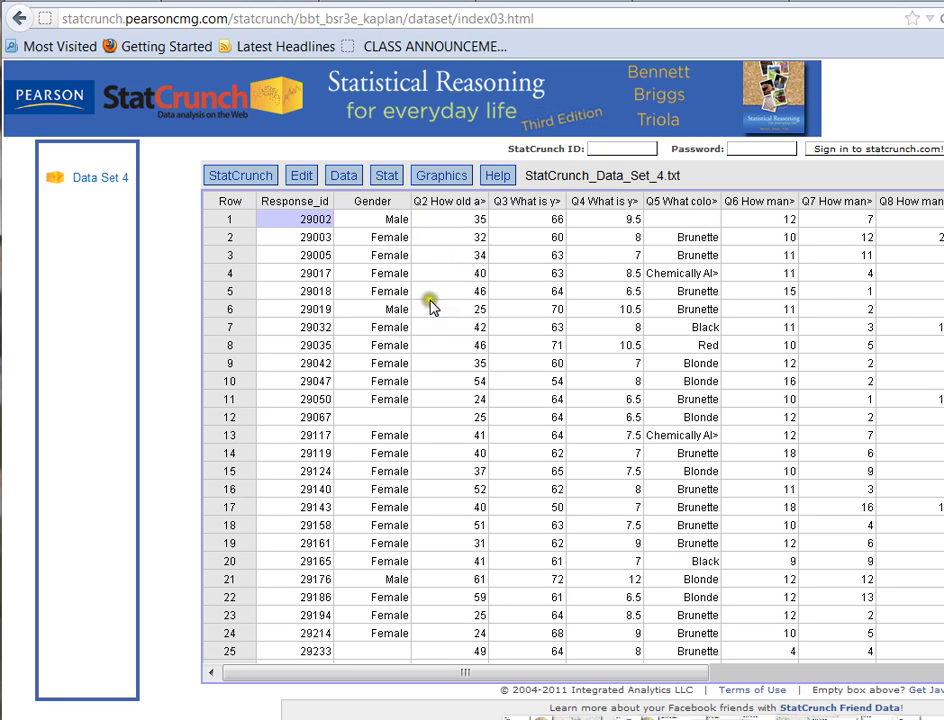
drag(488, 668, 634, 673)
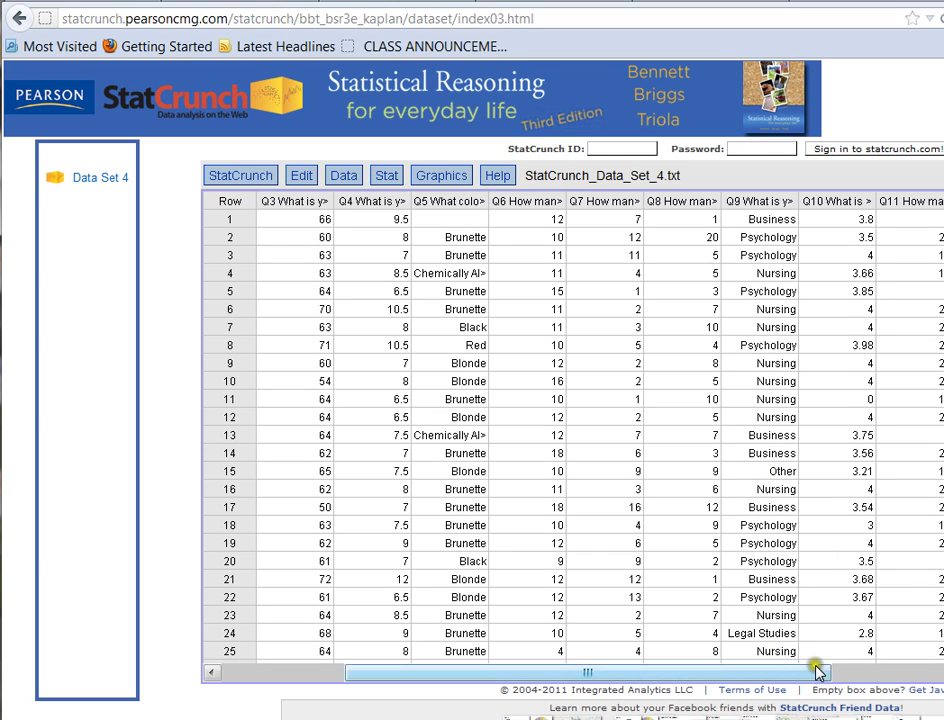
drag(678, 674, 648, 678)
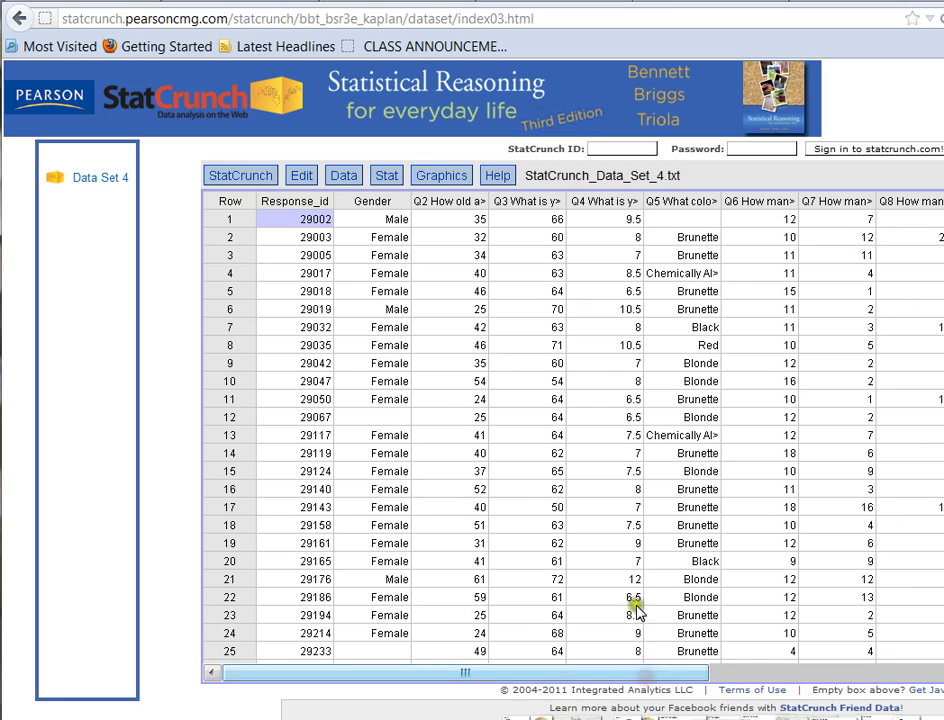
Build a with-data pie chart of Gender showing Female 84.28% and Male 15.72%.
click(443, 177)
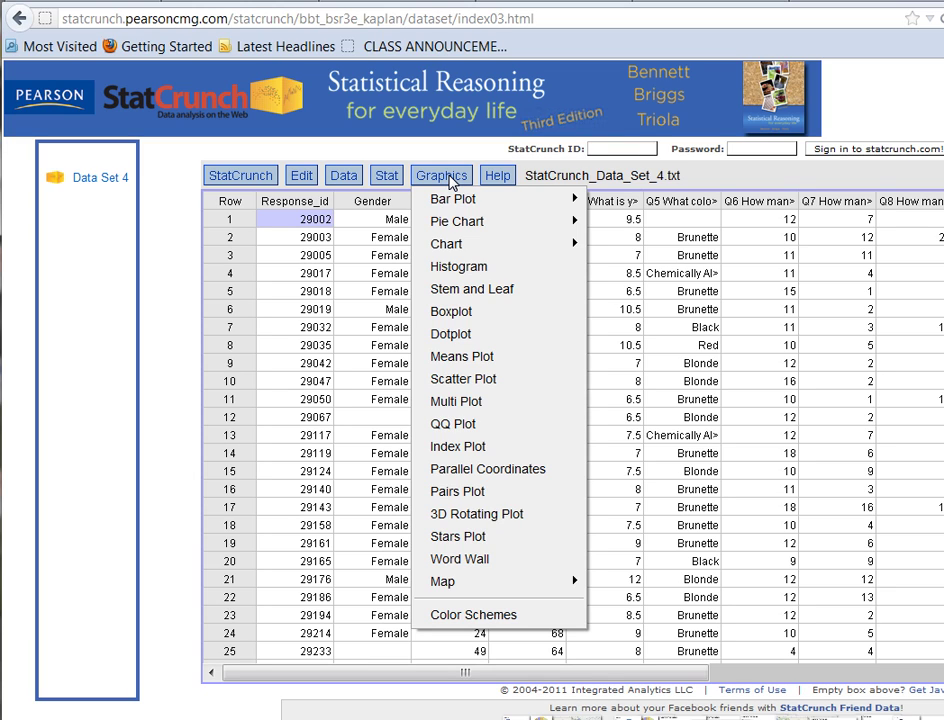
mouse_move(469, 228)
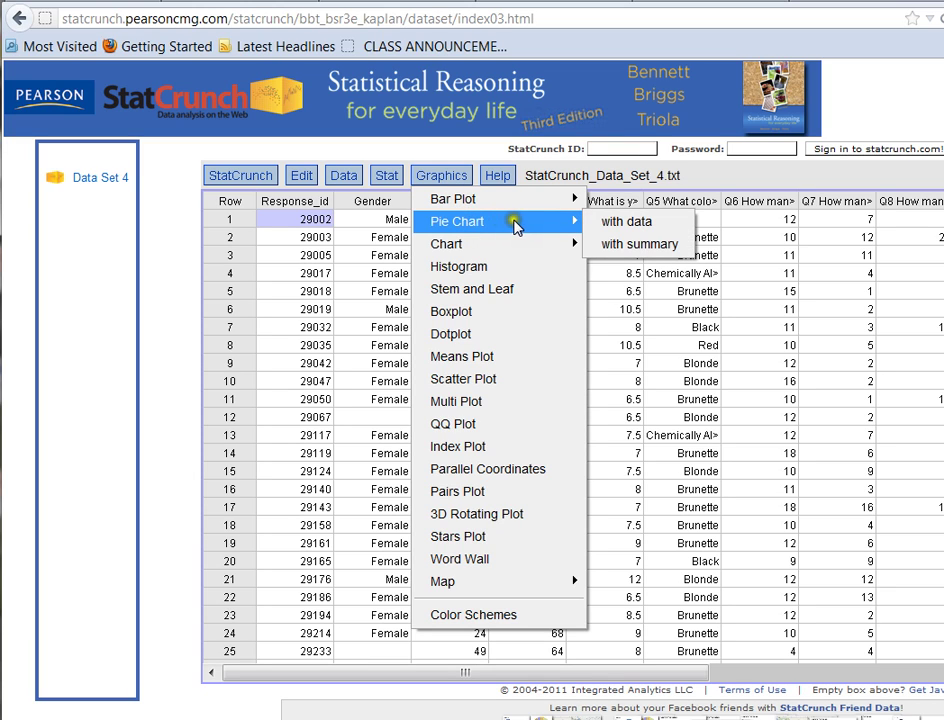
click(684, 228)
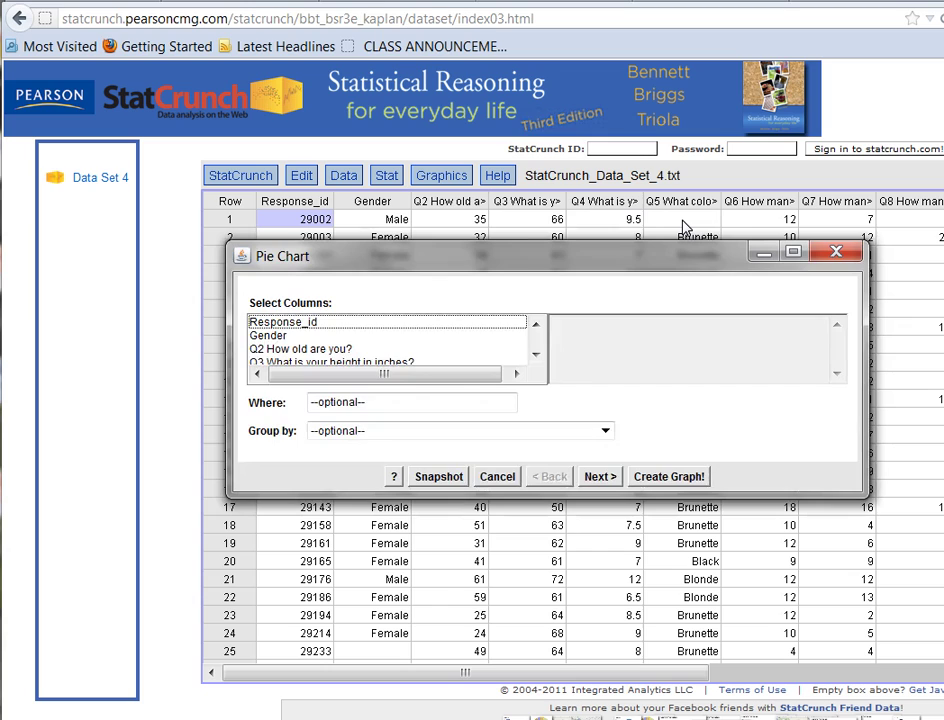
click(270, 338)
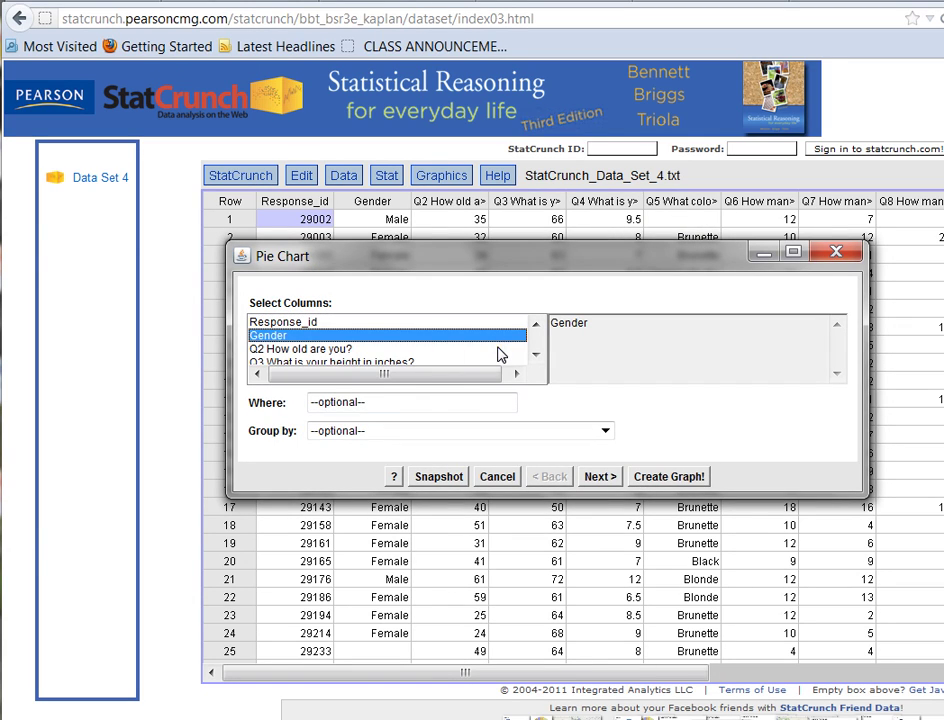
click(687, 480)
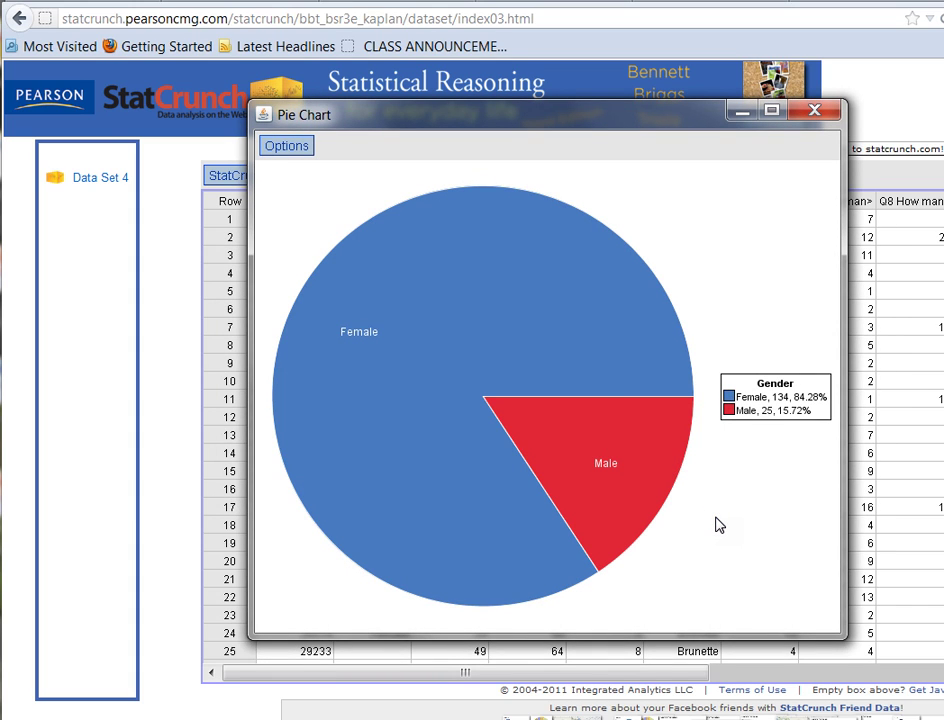
Click around inside the Gender pie chart window.
click(502, 270)
click(478, 417)
click(436, 270)
click(746, 406)
click(775, 397)
click(766, 413)
click(621, 338)
click(437, 473)
click(478, 309)
click(518, 444)
click(724, 519)
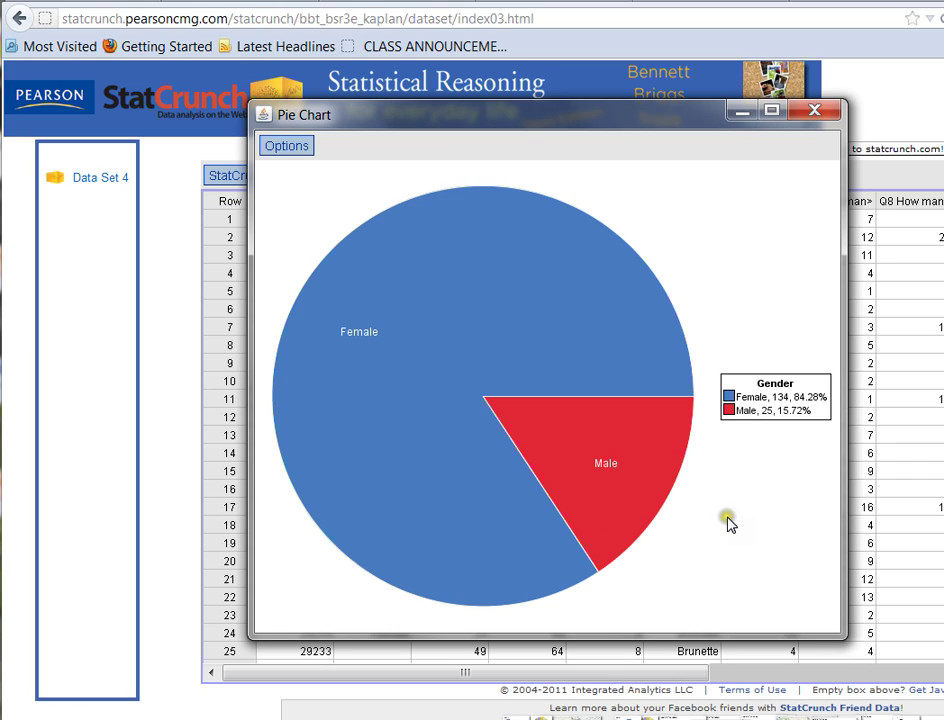
click(535, 370)
click(727, 497)
click(596, 421)
click(274, 148)
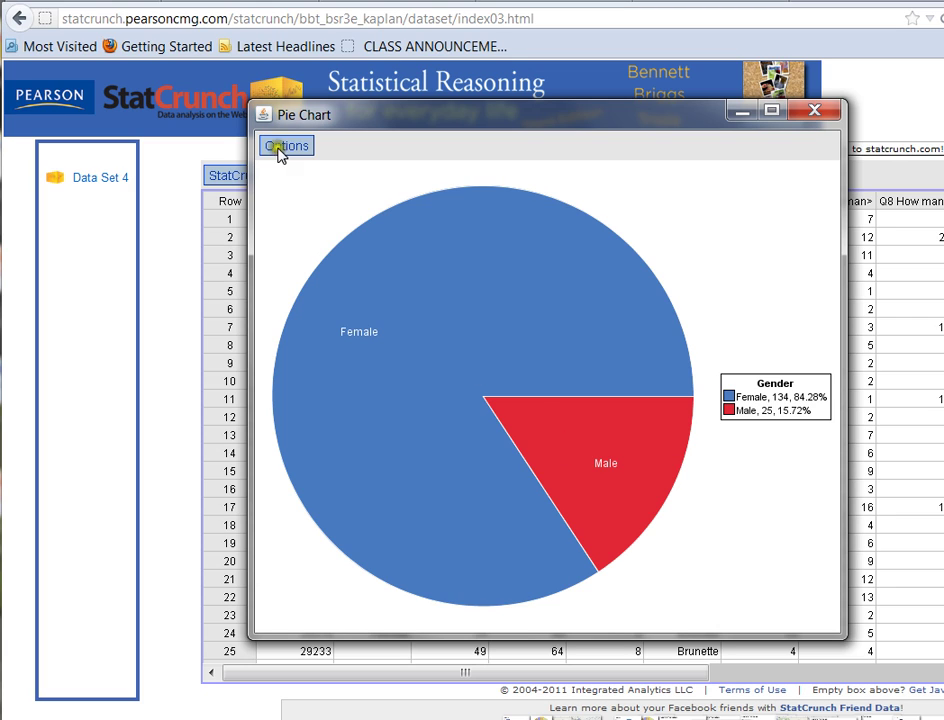
Copy the Gender pie chart to the clipboard via Options > Copy.
click(290, 146)
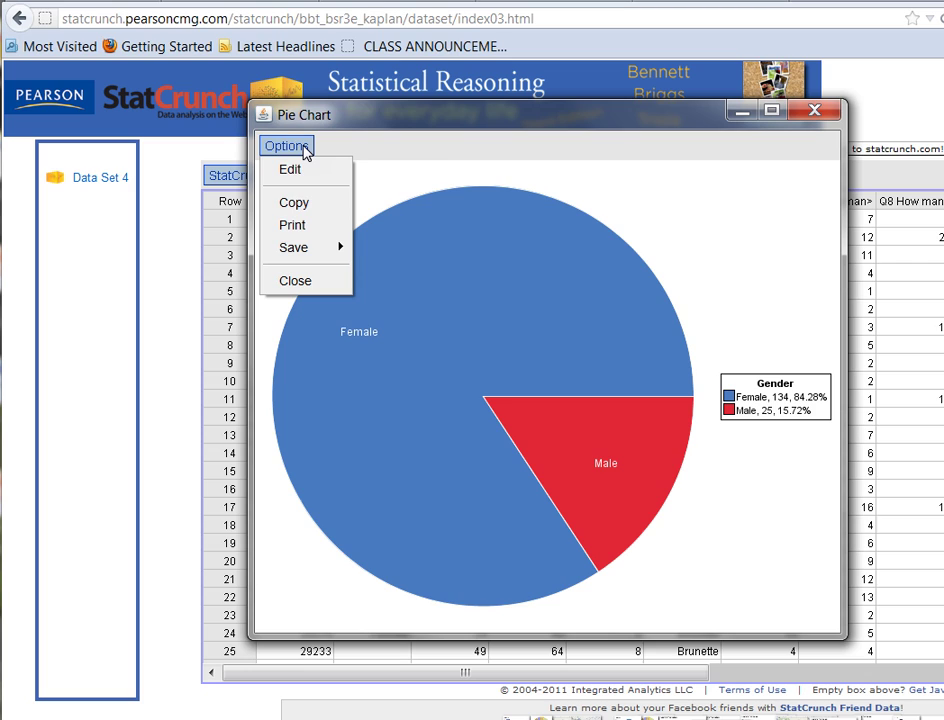
click(341, 248)
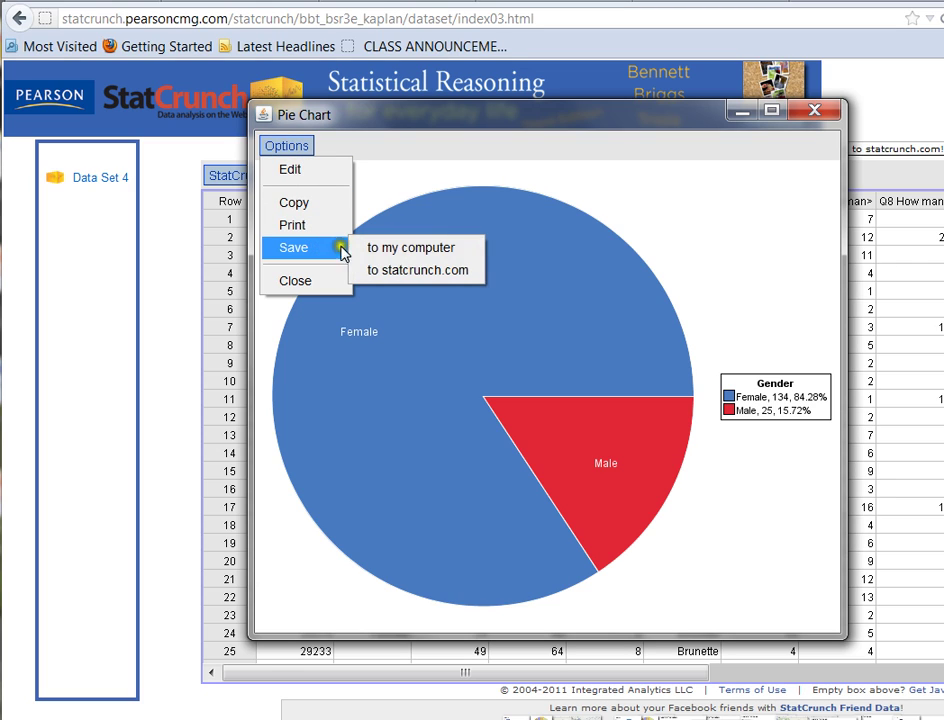
click(472, 254)
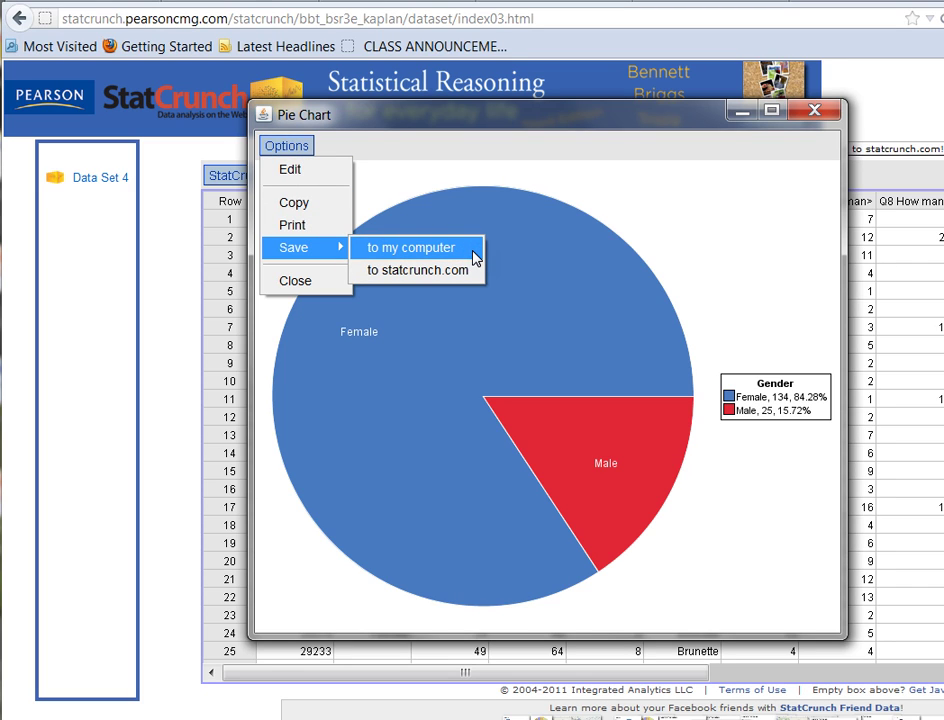
click(308, 201)
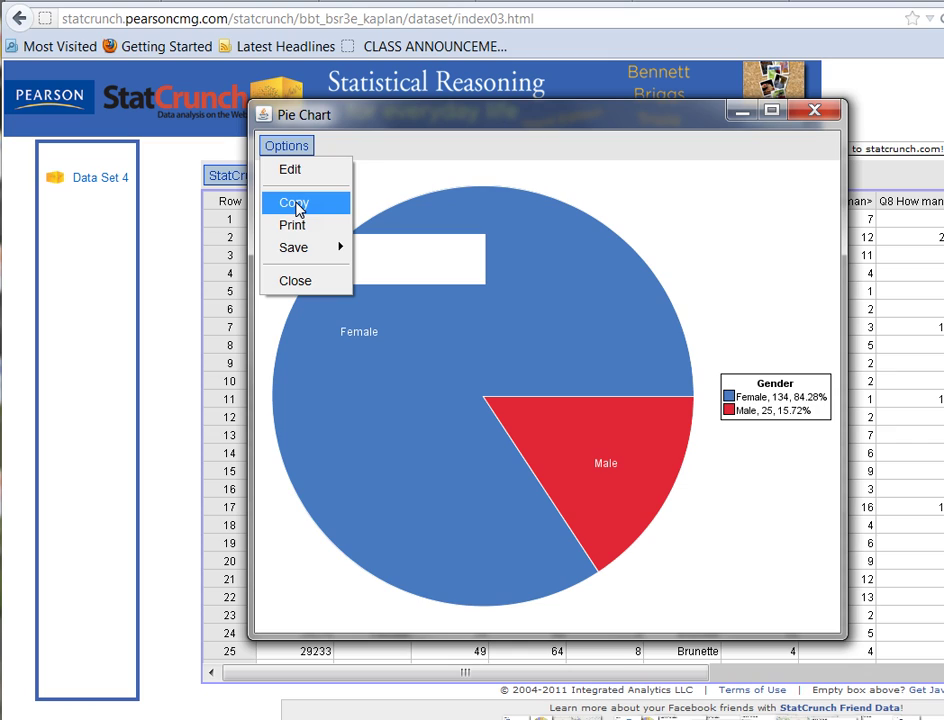
click(296, 205)
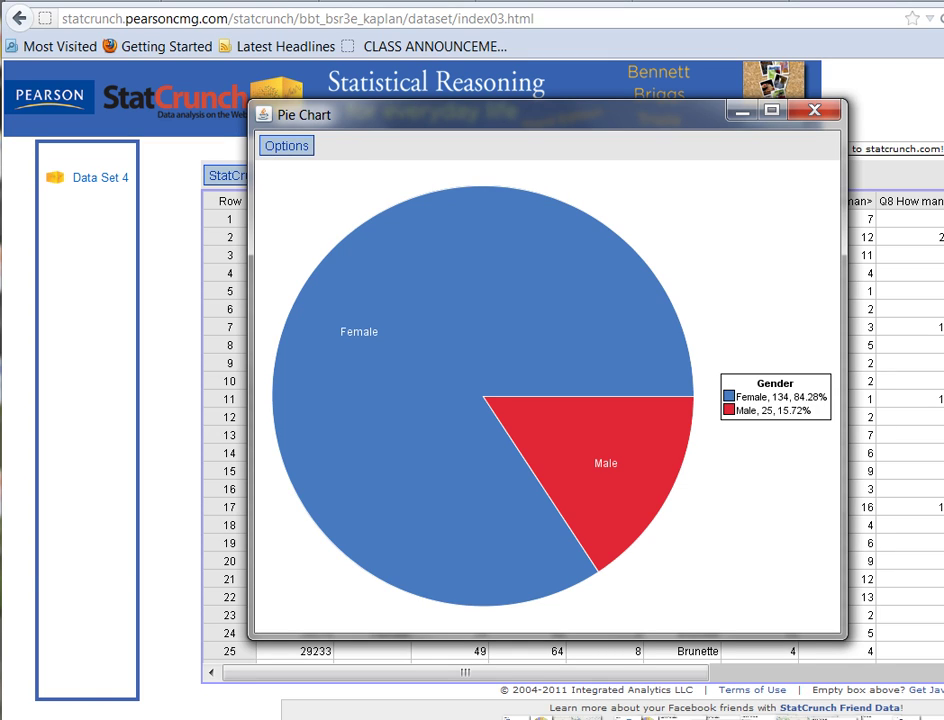
Bring the Word document window to the front and snap it to the right side.
mouse_move(178, 716)
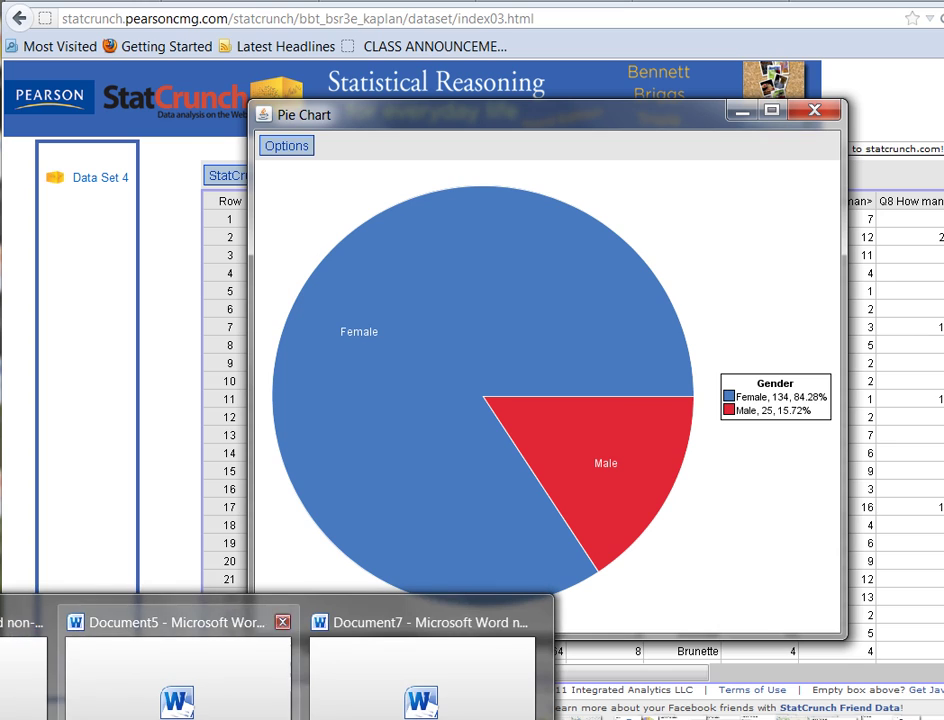
mouse_move(420, 690)
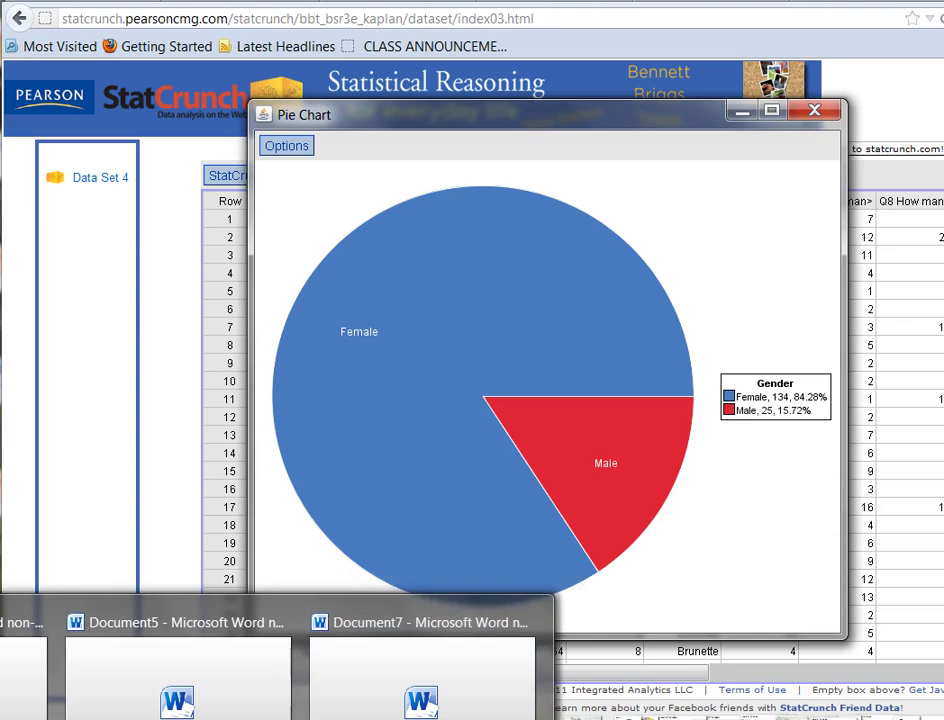
key(super)
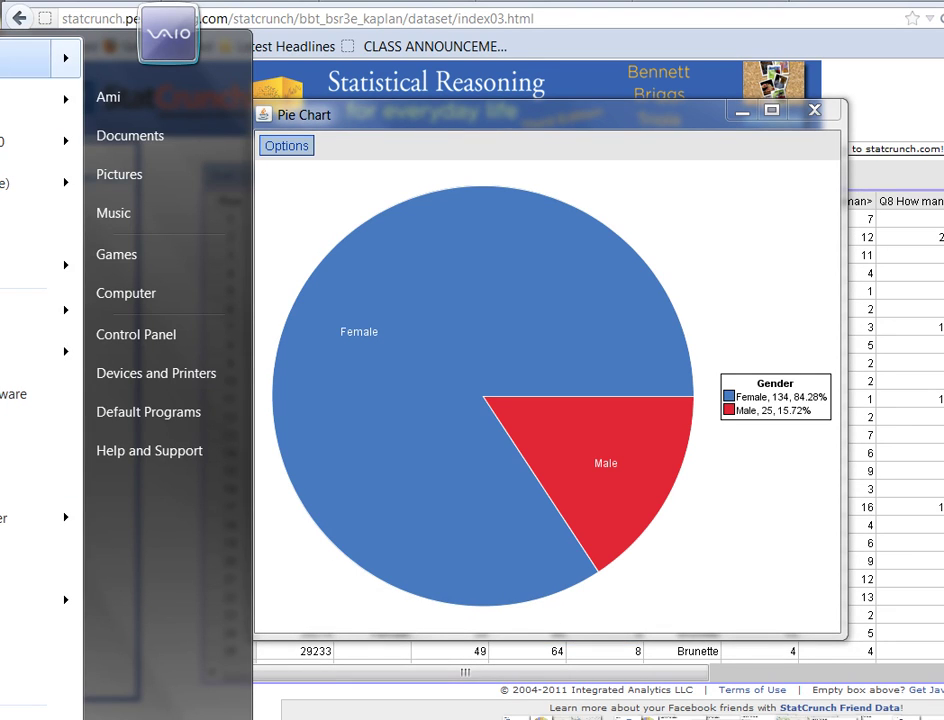
key(Escape)
key(alt+Tab)
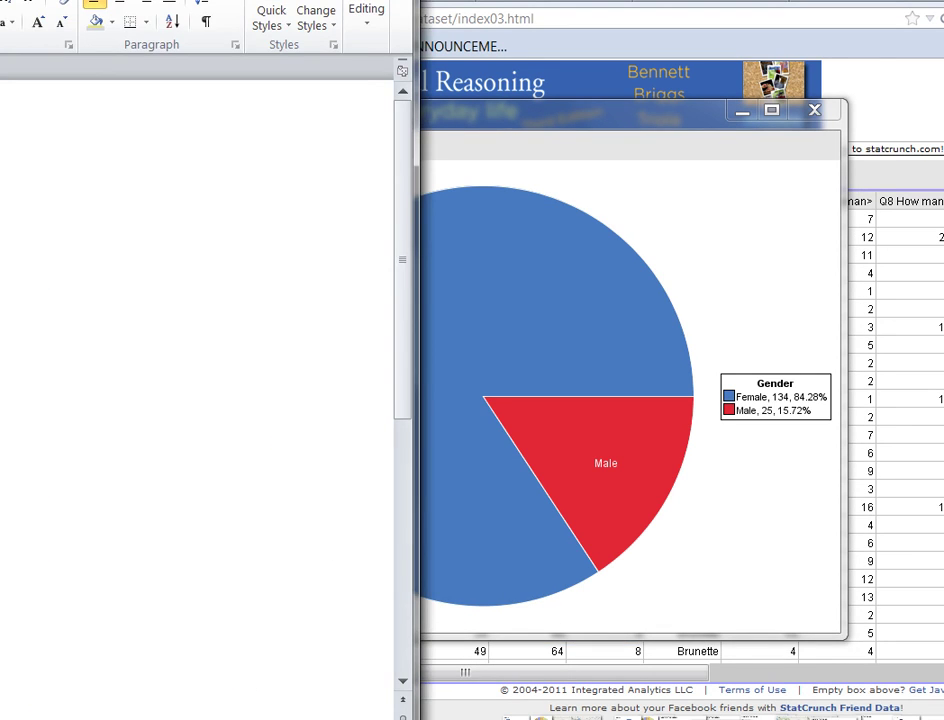
key(super+Right)
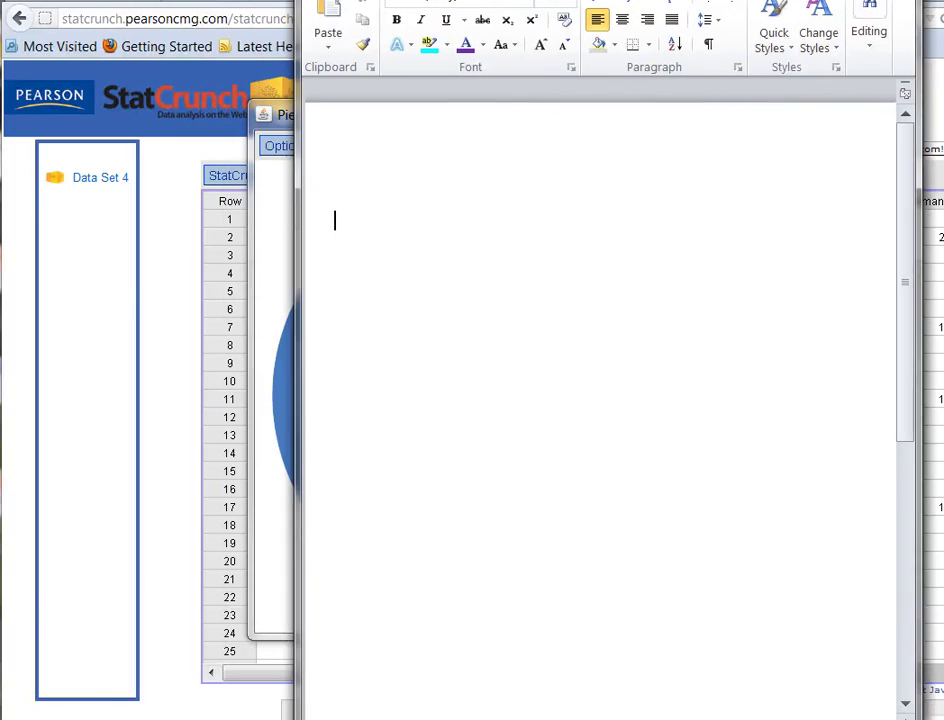
Paste the Gender pie chart into the document and type 'Add Labels...' below it.
right_click(353, 216)
click(400, 308)
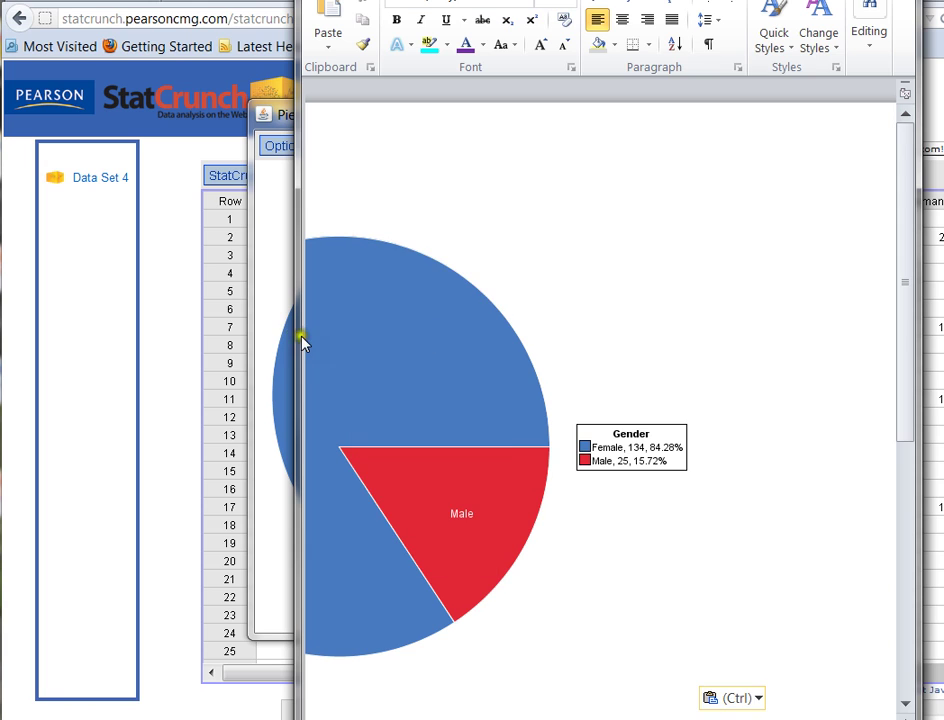
drag(300, 337, 114, 328)
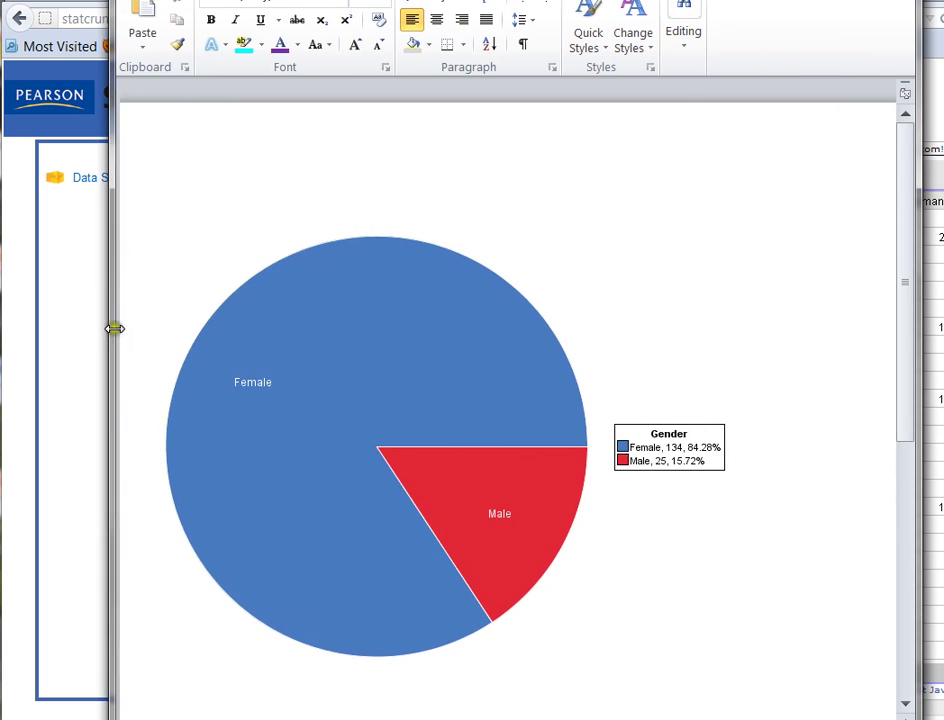
key(Return)
text(Add Labels)
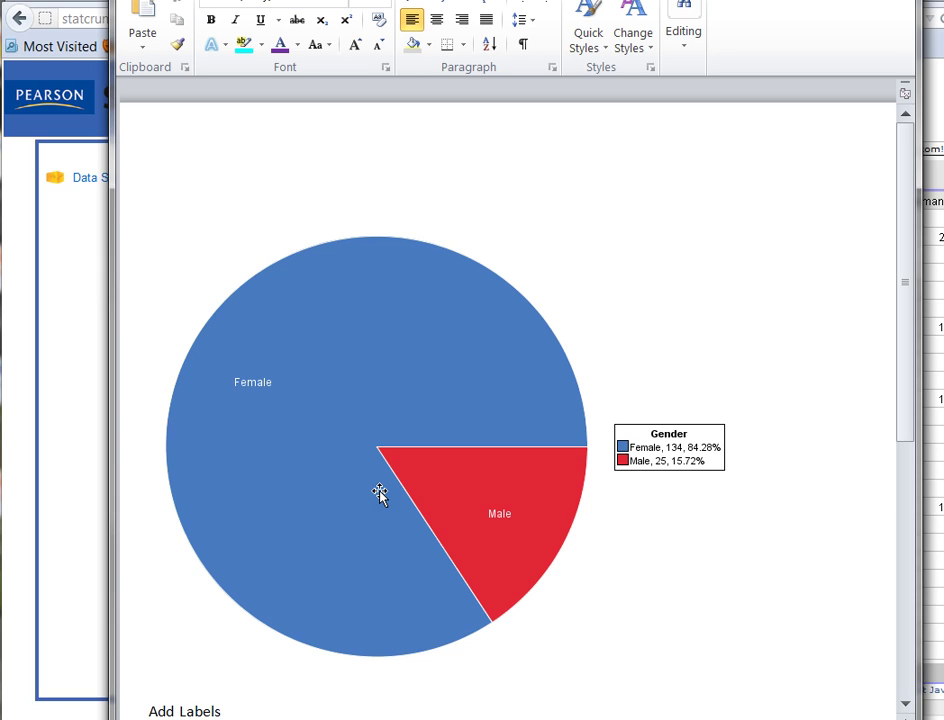
text(...)
Copy the Gender pie chart again, then close the pie chart window.
key(alt+Tab)
click(296, 148)
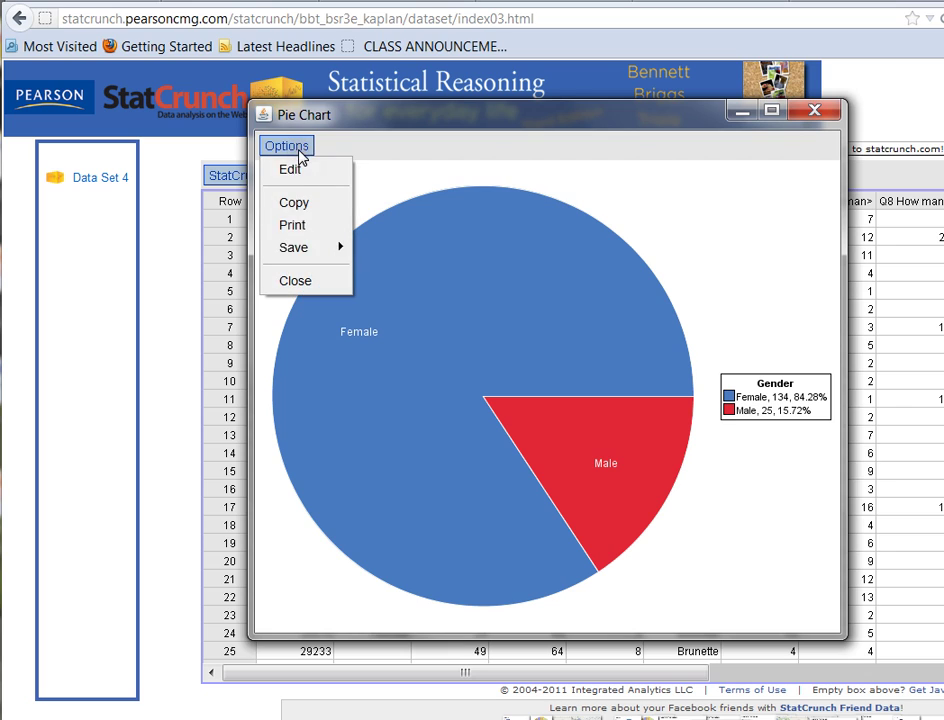
mouse_move(316, 252)
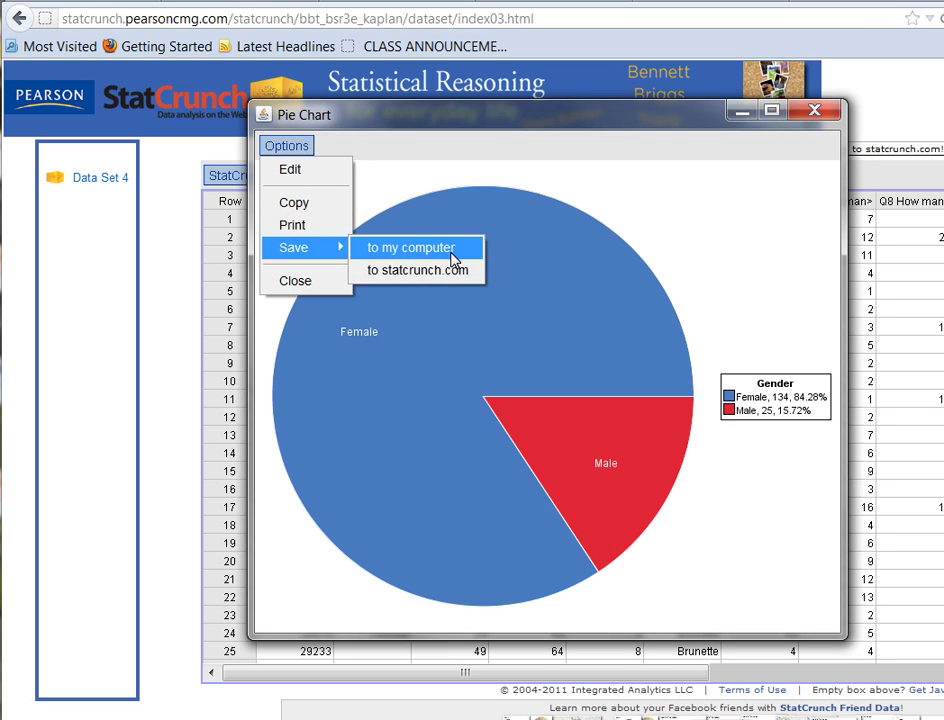
click(300, 205)
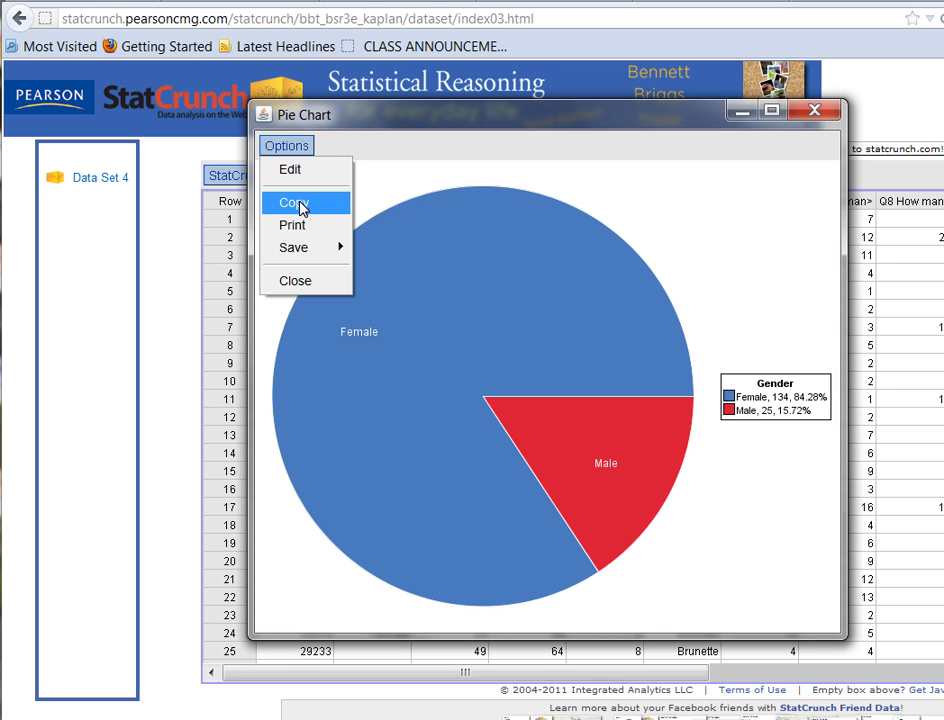
click(814, 110)
click(814, 110)
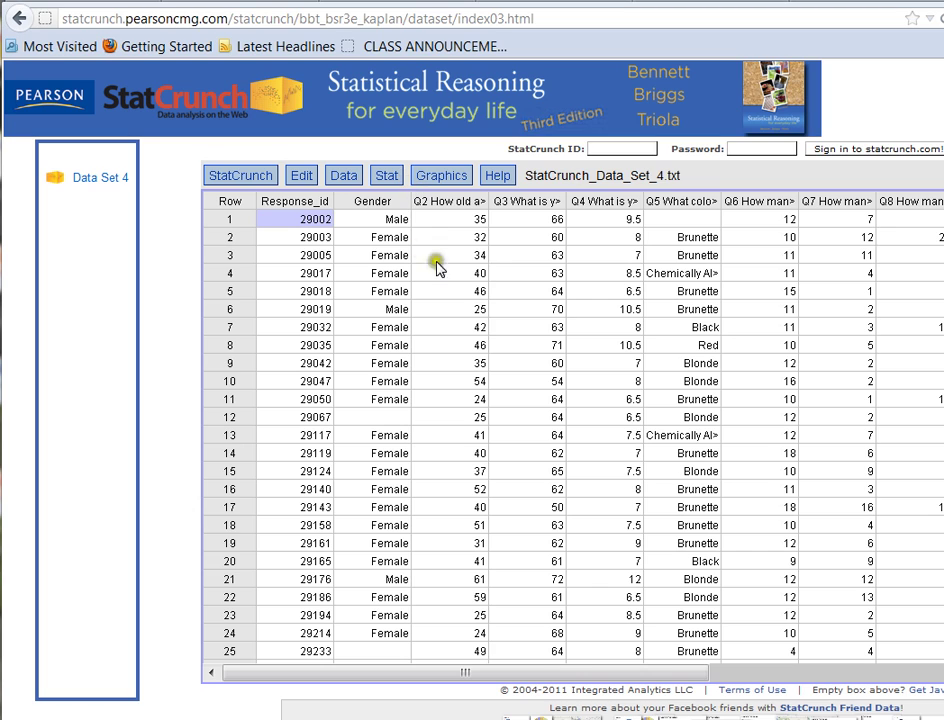
Start Summary Stats by columns and select the 'Q2 How old are you?' column.
click(386, 183)
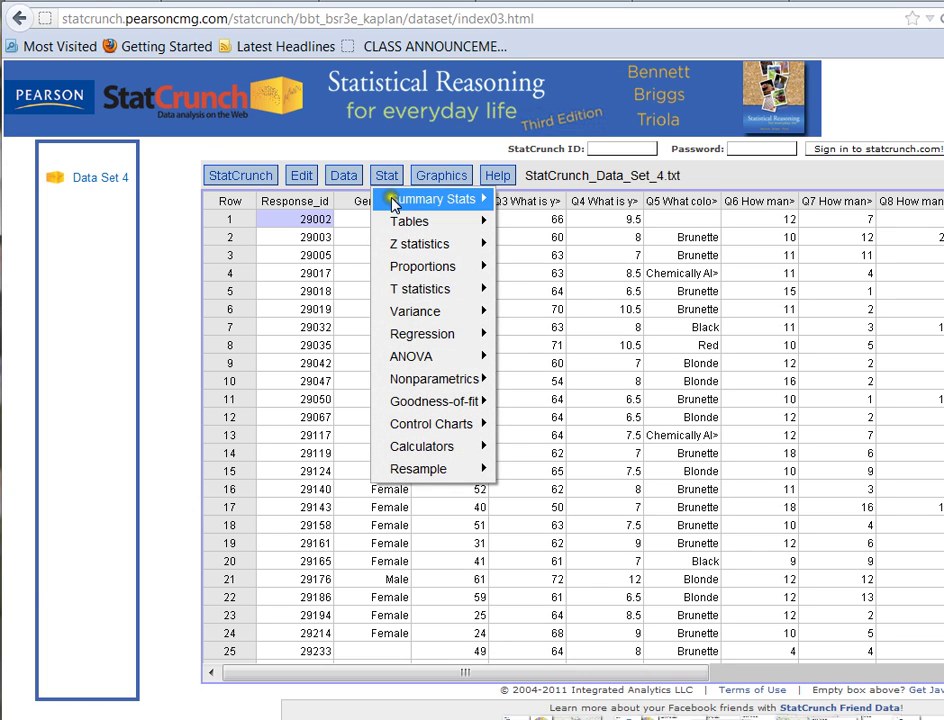
mouse_move(388, 205)
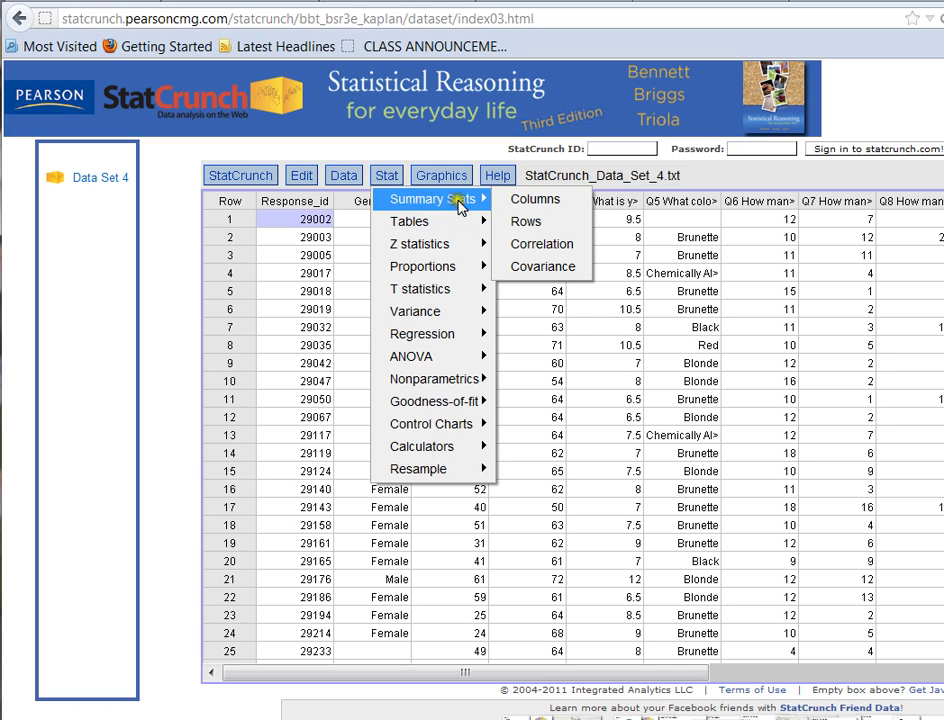
click(570, 200)
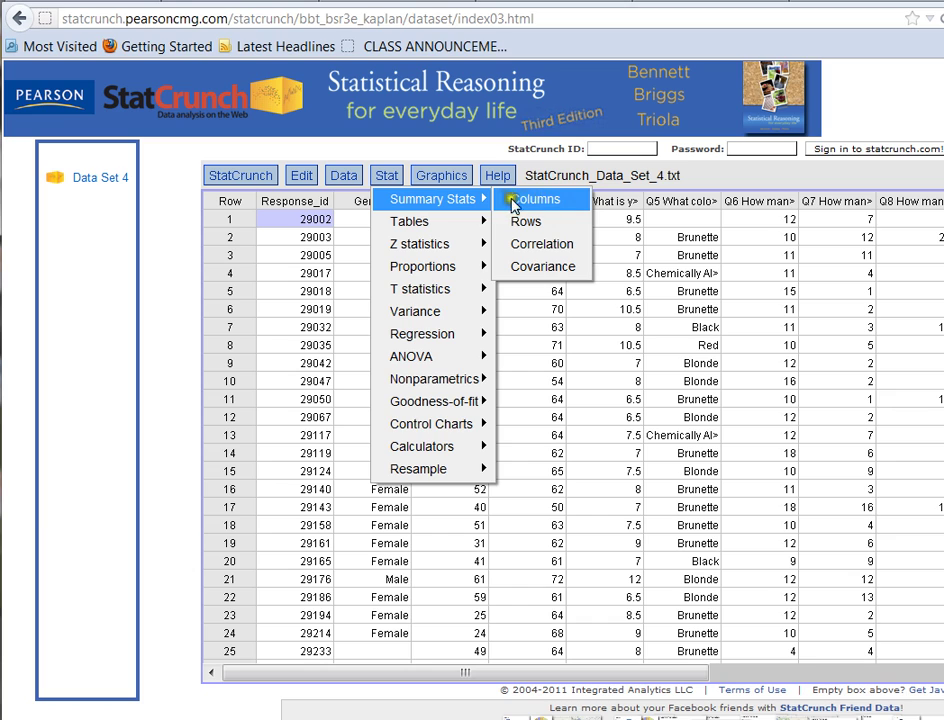
click(565, 203)
click(575, 202)
click(578, 203)
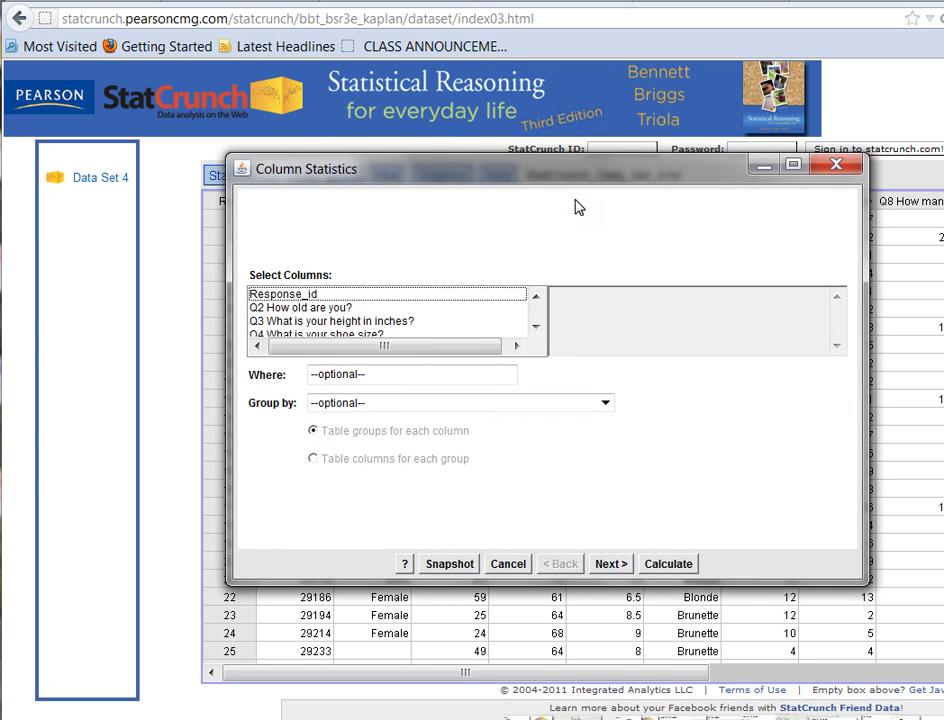
click(265, 308)
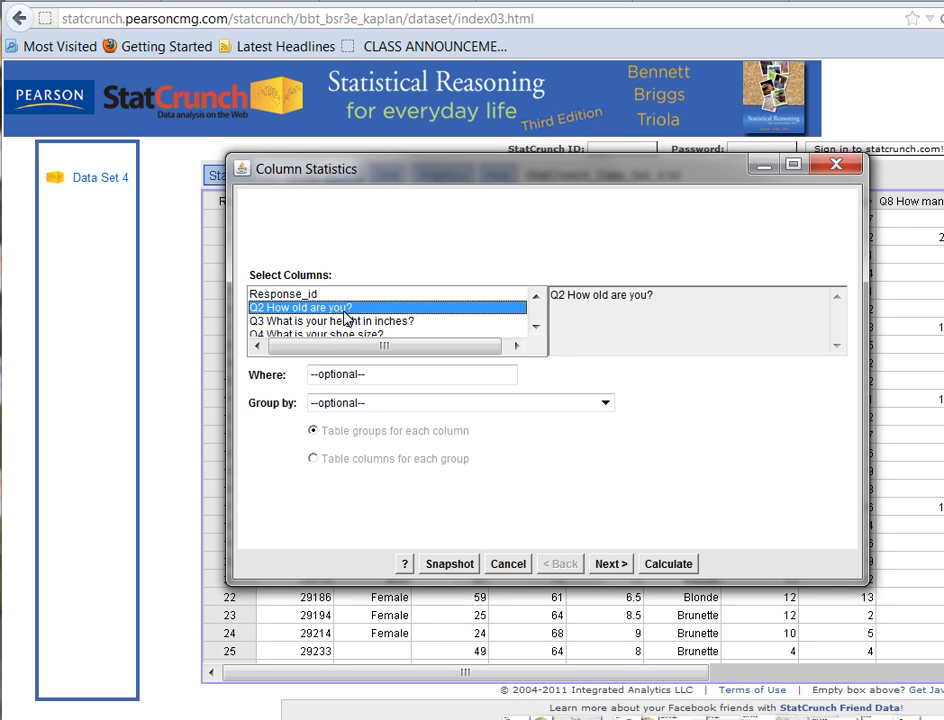
Keep n, Mean, Variance, Std. Dev., Median, Range, Min, Max, Q1 and Q3 selected.
click(612, 563)
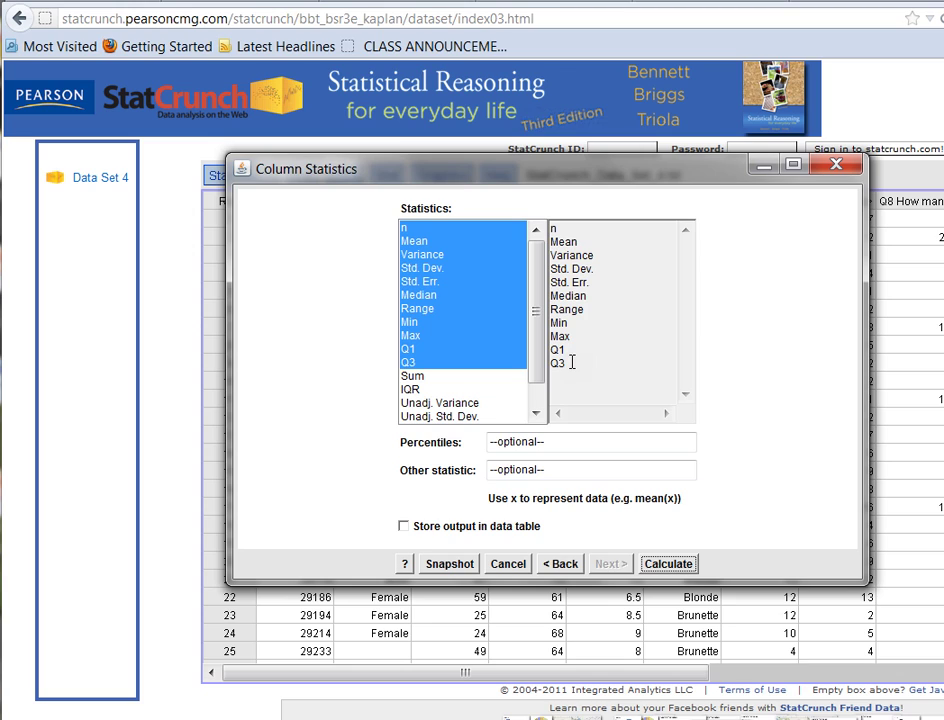
click(560, 350)
click(576, 364)
drag(589, 298, 550, 300)
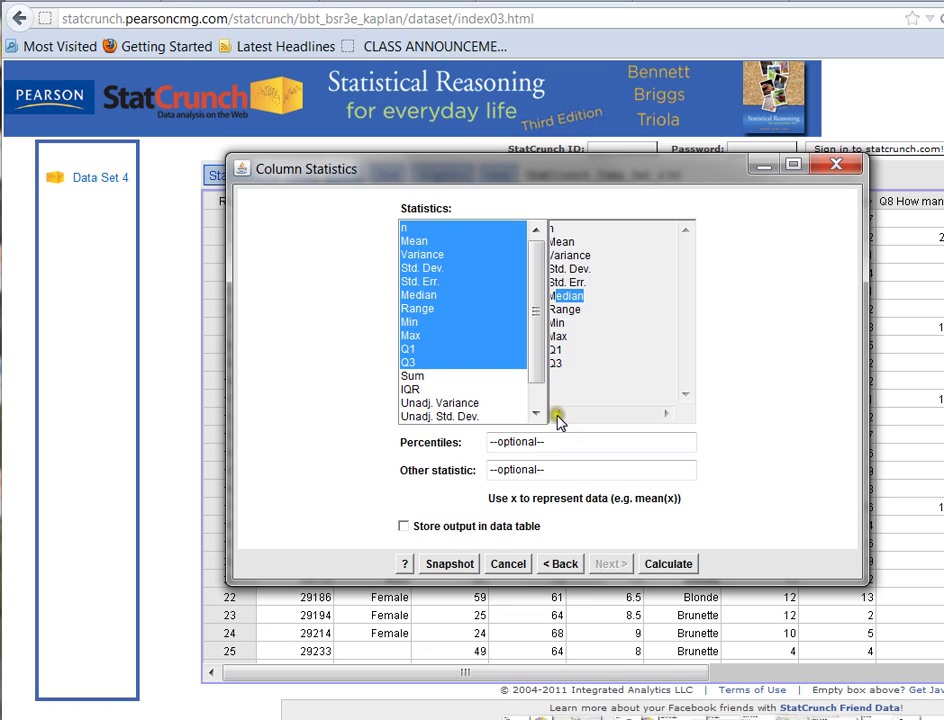
click(594, 364)
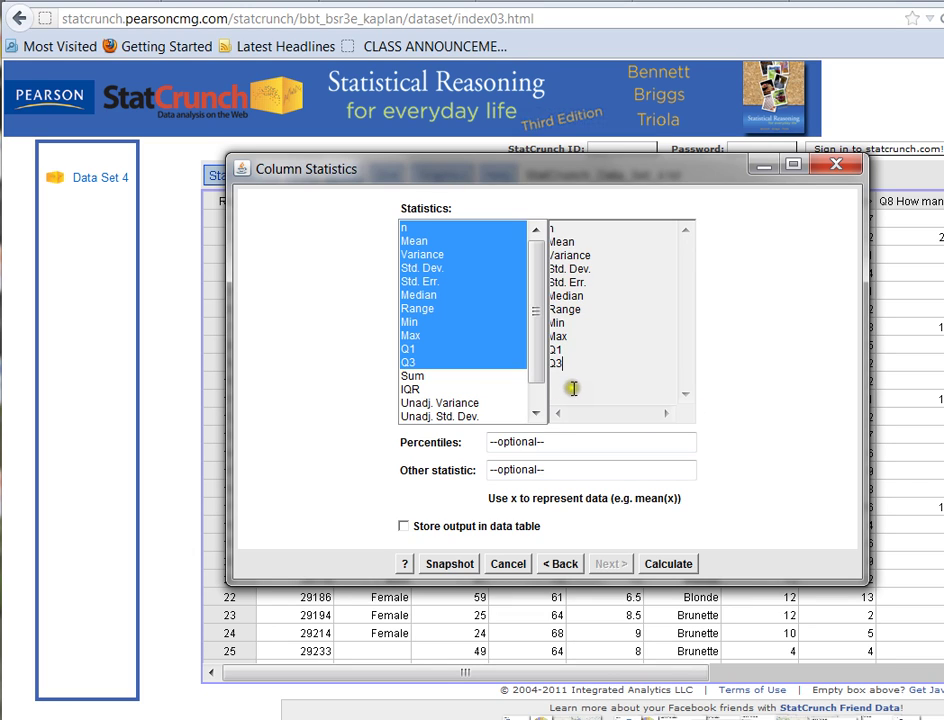
Calculate age statistics (n 163, mean 36.84, std. dev. 9.95, median 35) and dismiss the Options menu.
click(668, 566)
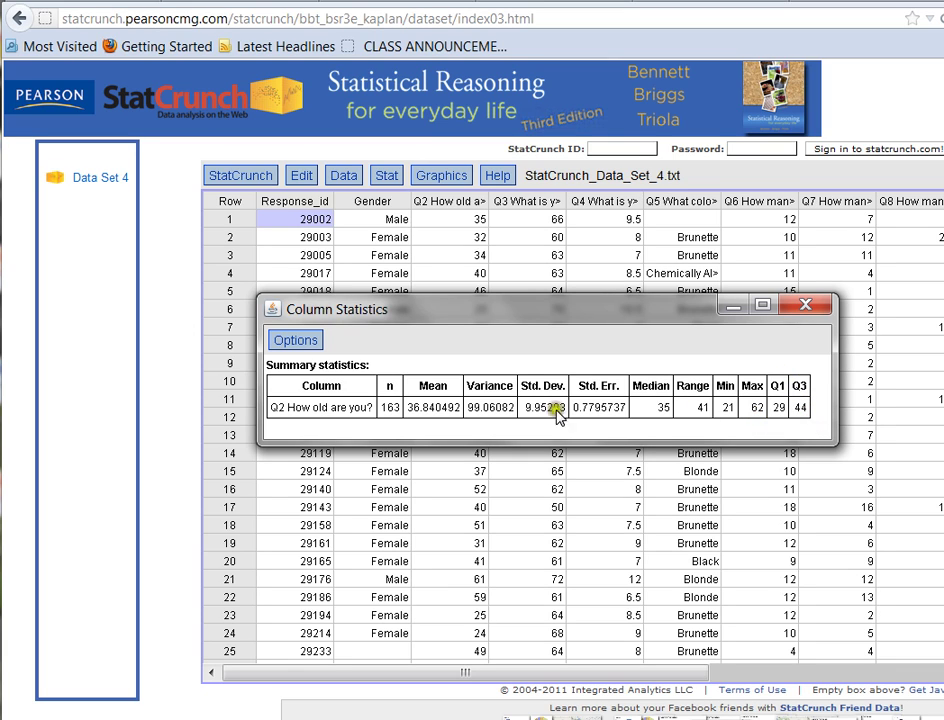
click(310, 340)
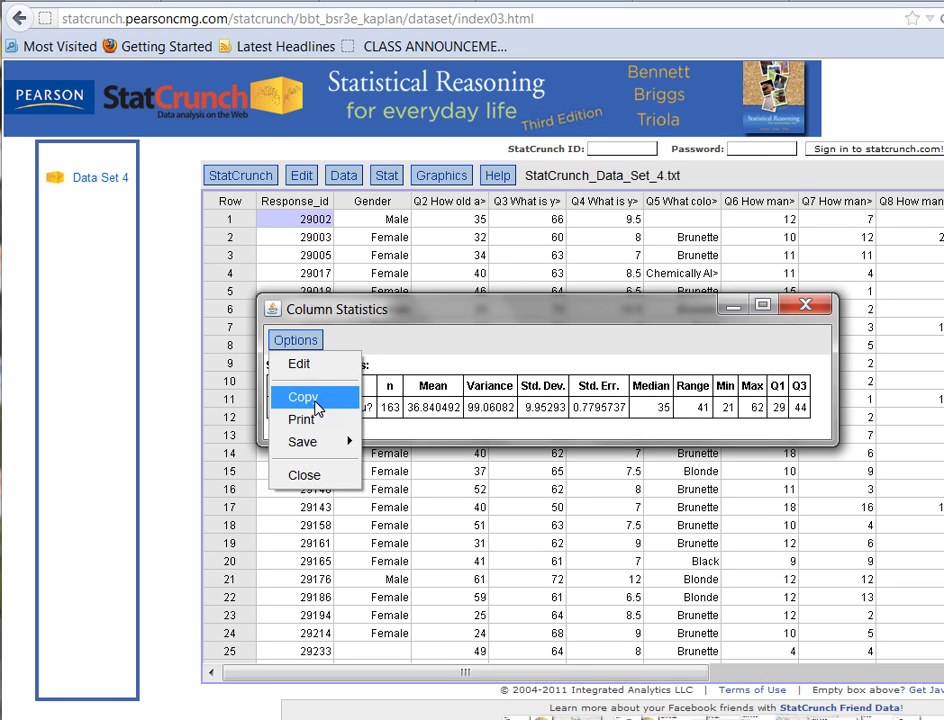
mouse_move(338, 443)
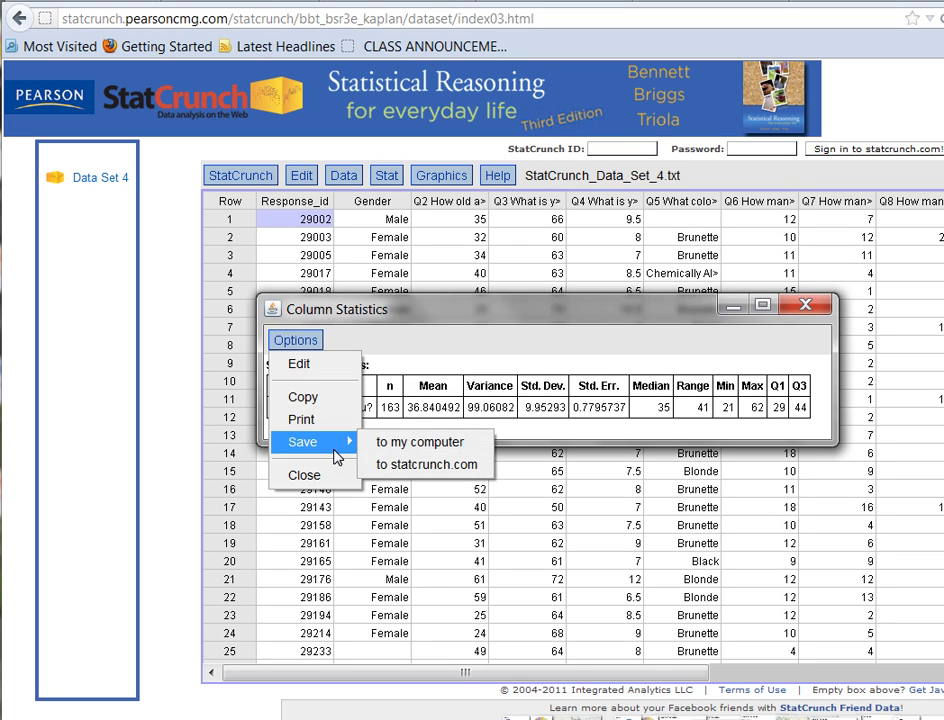
click(438, 450)
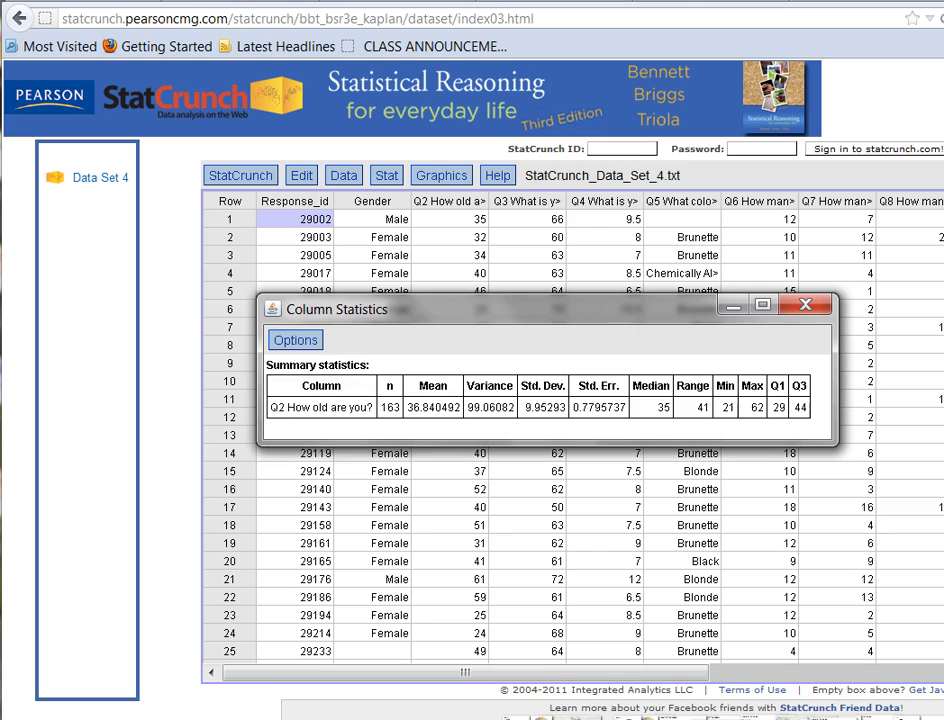
Return to the course site and open the Instructor-Graded Projects category in Doc Sharing.
key(alt+Tab)
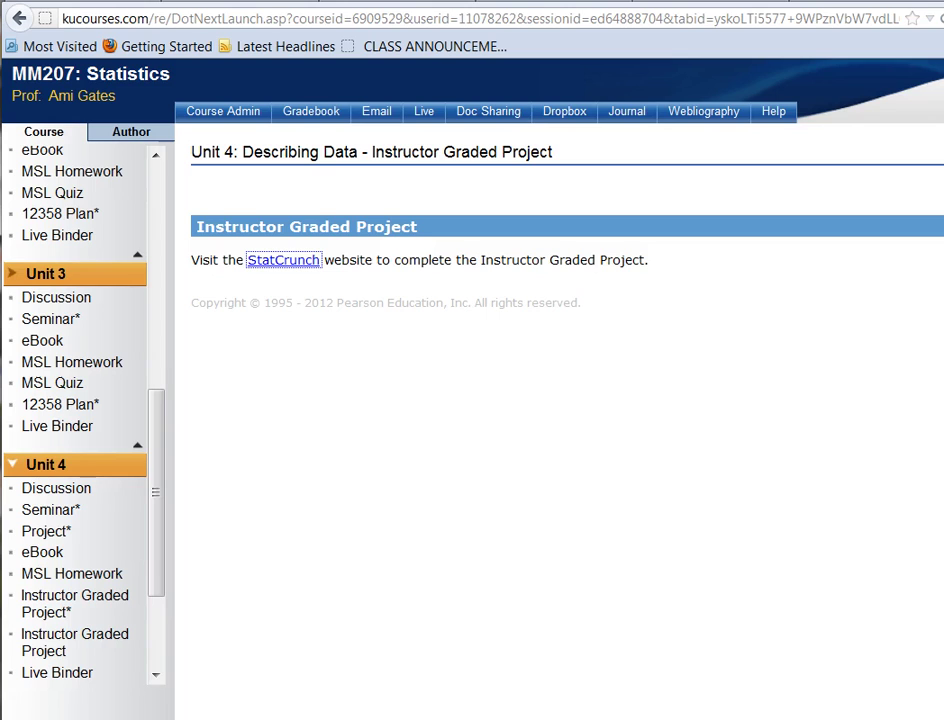
click(276, 267)
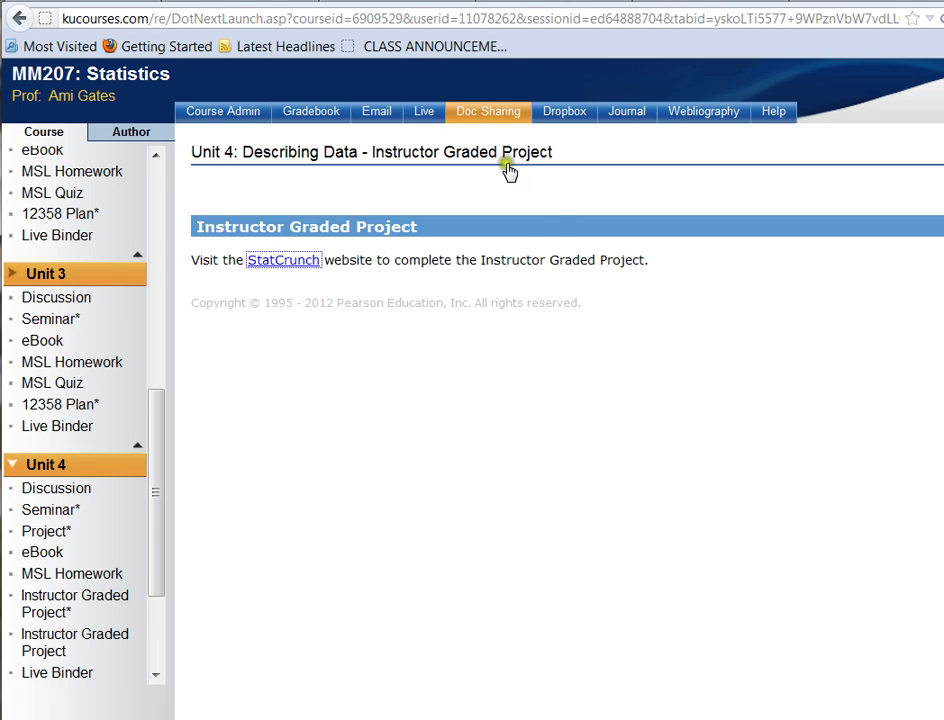
click(470, 112)
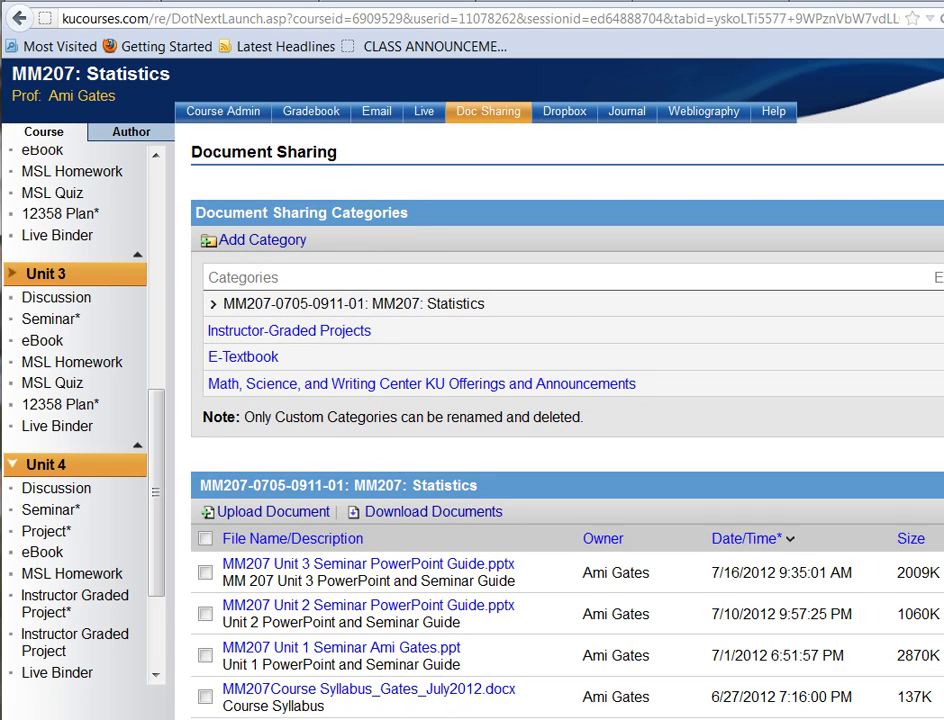
click(331, 331)
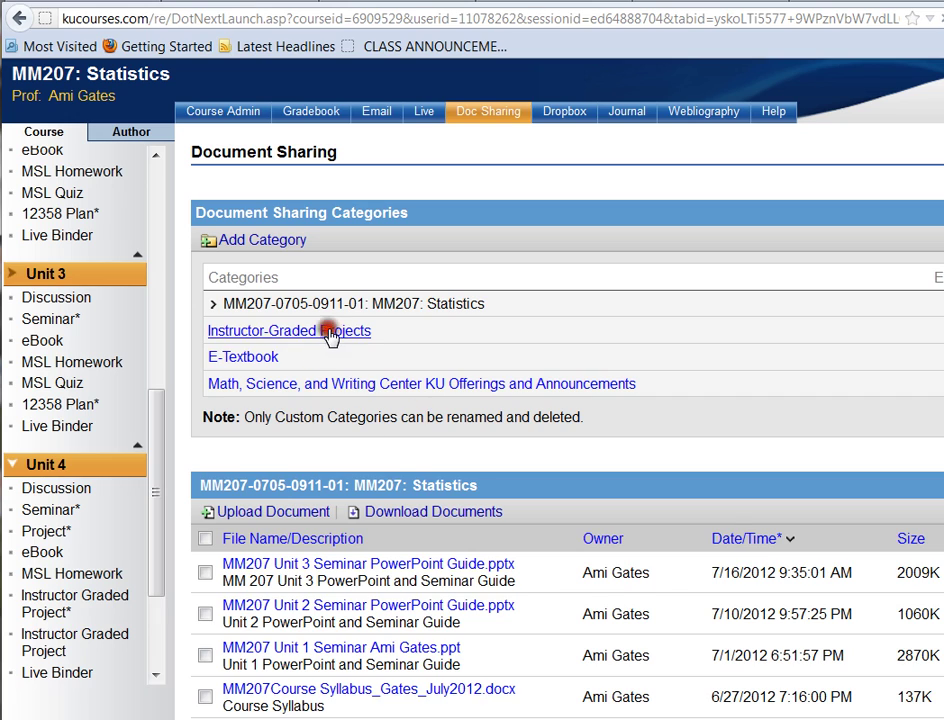